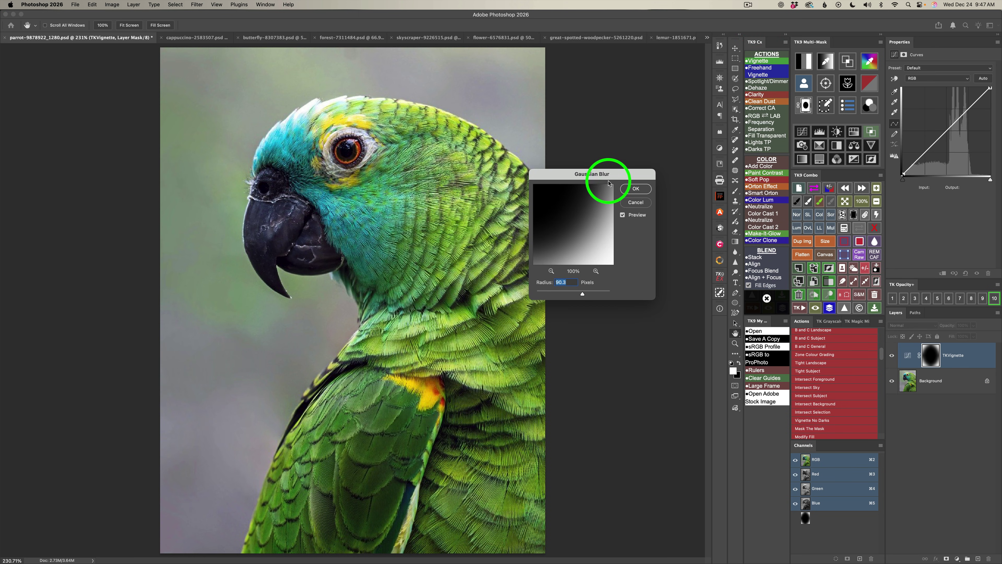
- Blur the parrot's vignette mask by about 94 px, finishing the Vignette layer at Multiply 30%
drag(608, 182, 631, 167)
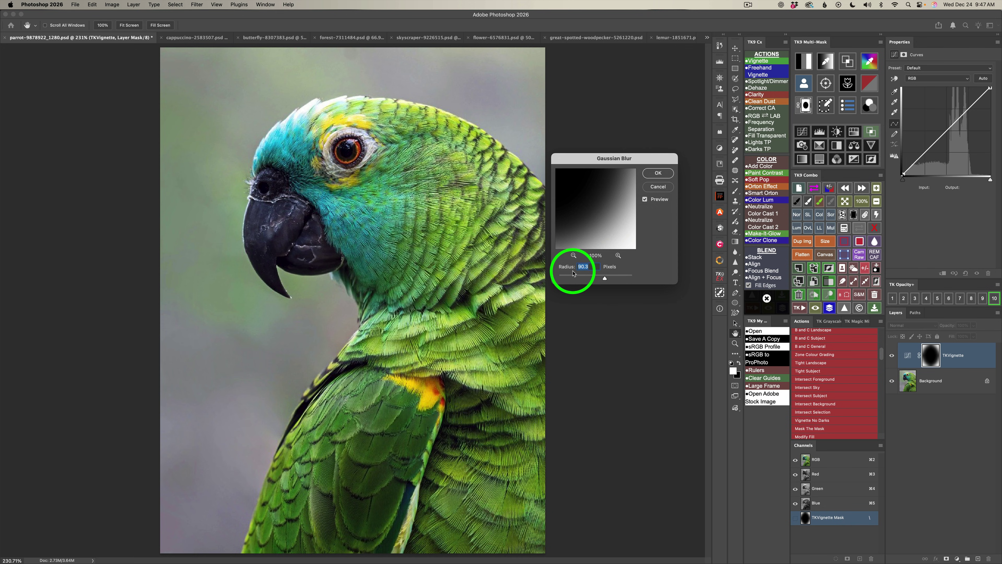
mouse_move(604, 279)
mouse_down()
mouse_move(620, 278)
mouse_move(606, 279)
mouse_up()
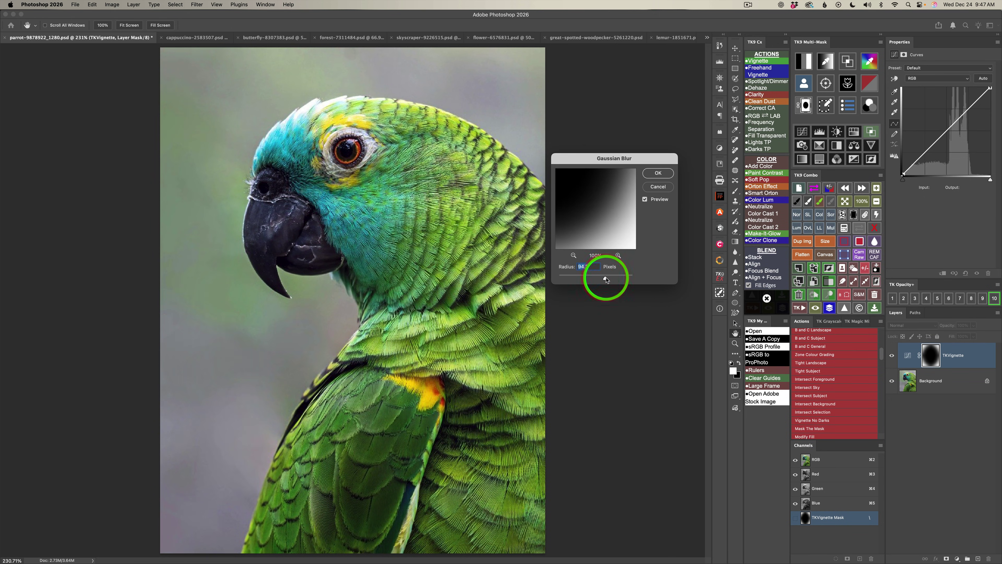
click(657, 173)
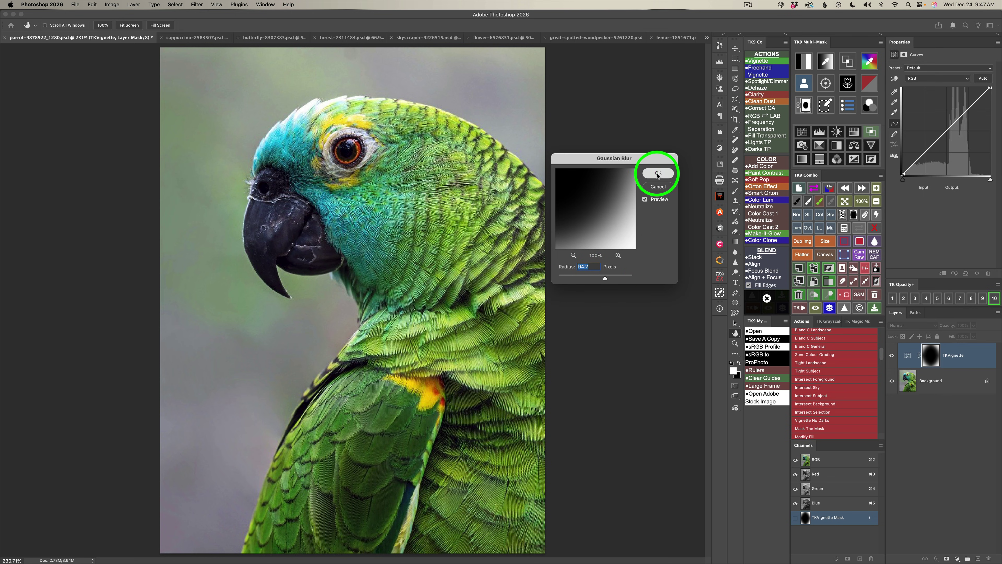
click(915, 298)
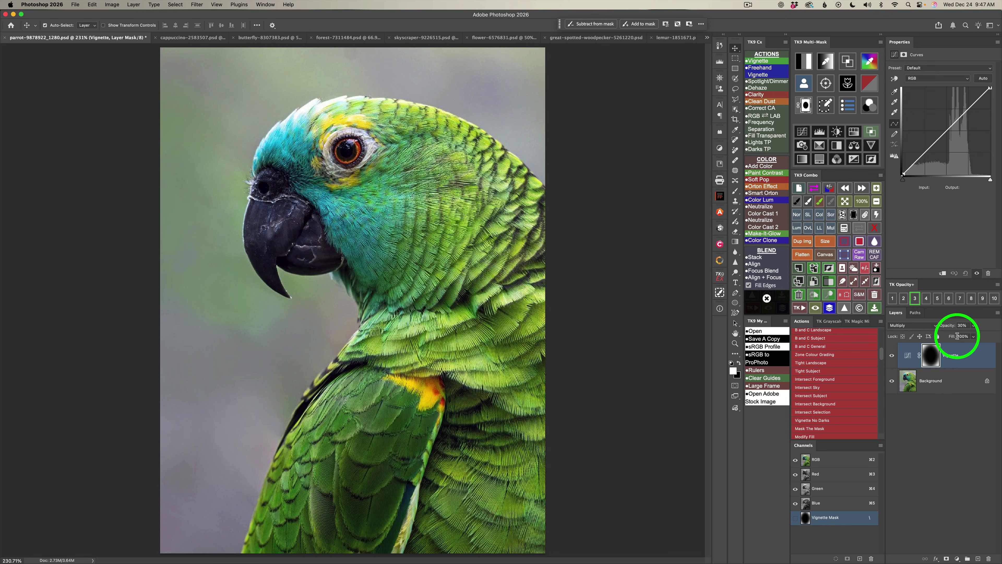
- Settle the parrot vignette's opacity at 50% after trying 40% and 60%
click(975, 327)
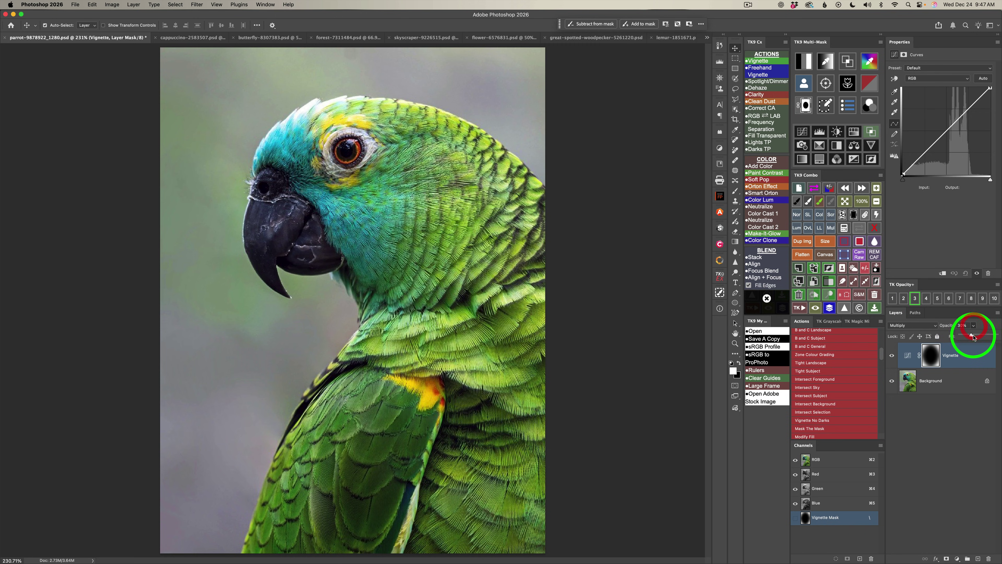
drag(971, 336, 978, 335)
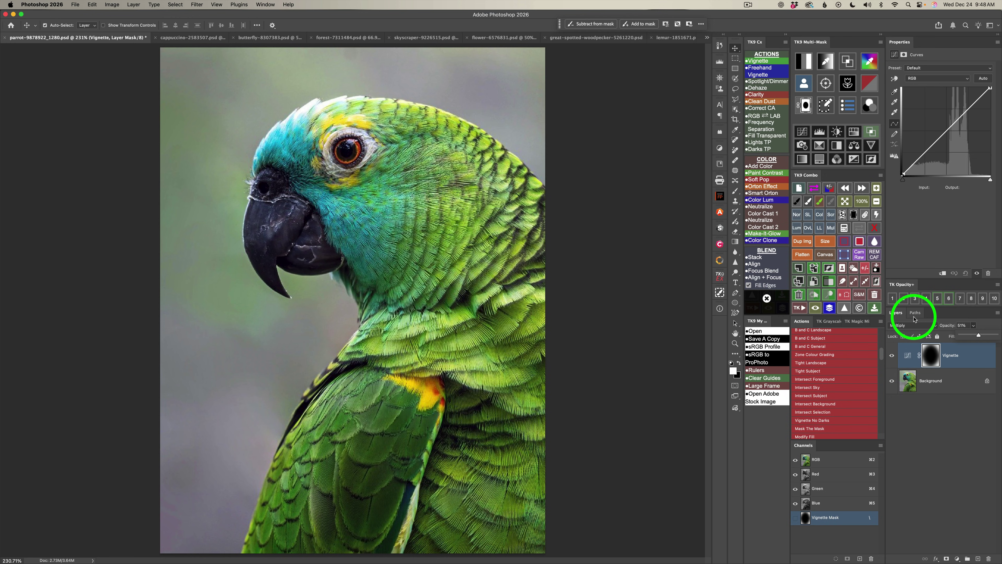
click(926, 301)
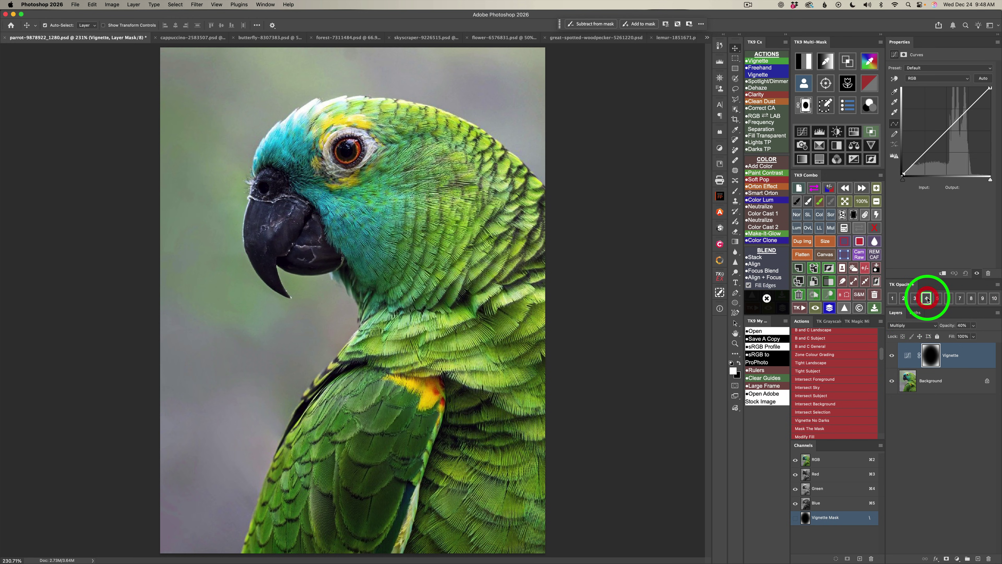
click(949, 299)
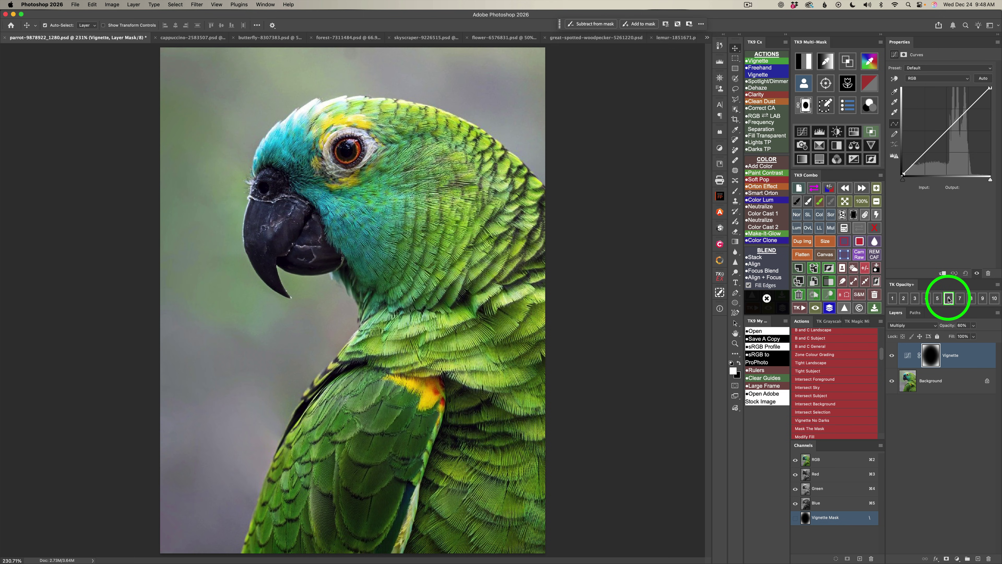
click(938, 299)
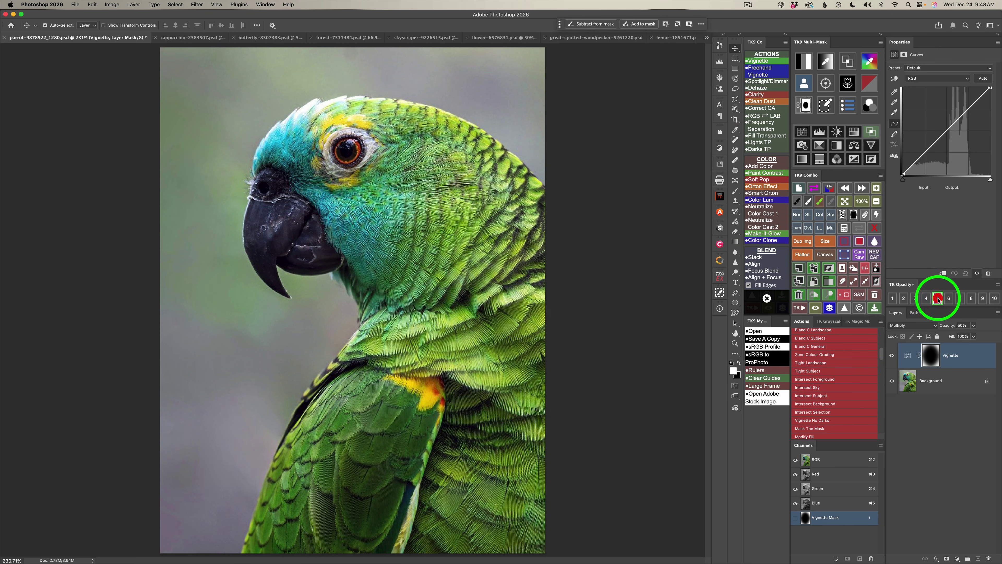
click(894, 357)
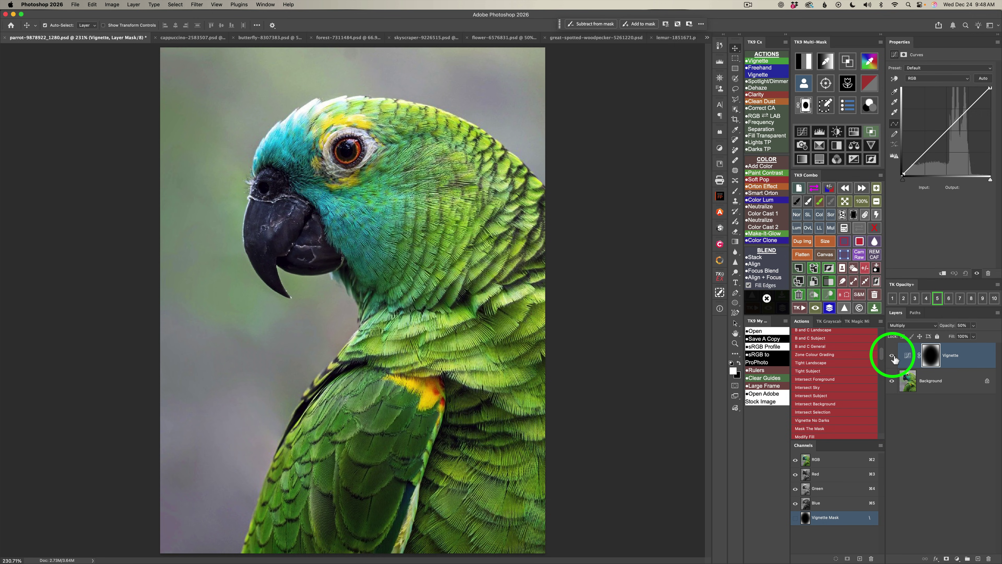
- Apply the second Blend If preset to the vignette layer, comparing it on and off
click(880, 131)
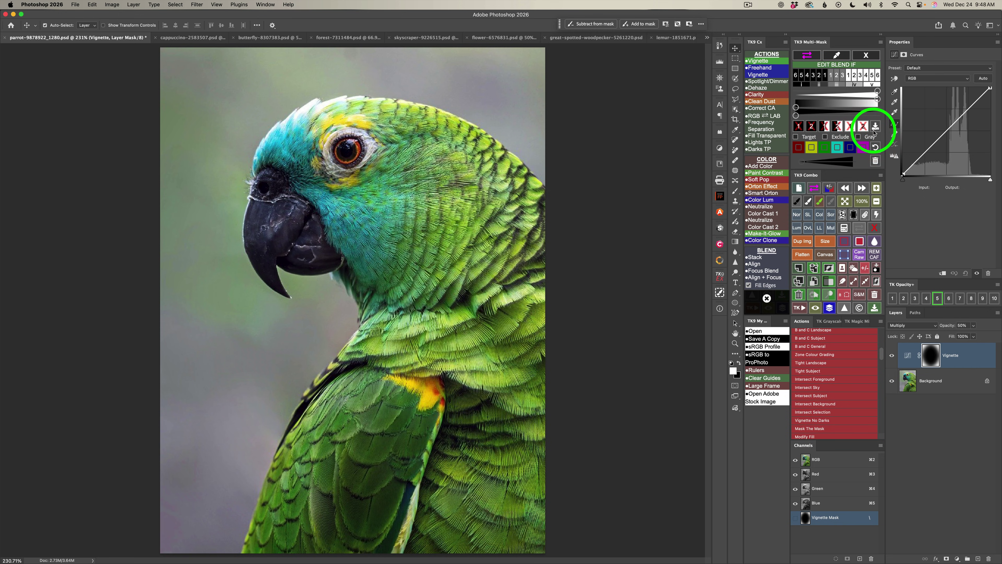
click(799, 127)
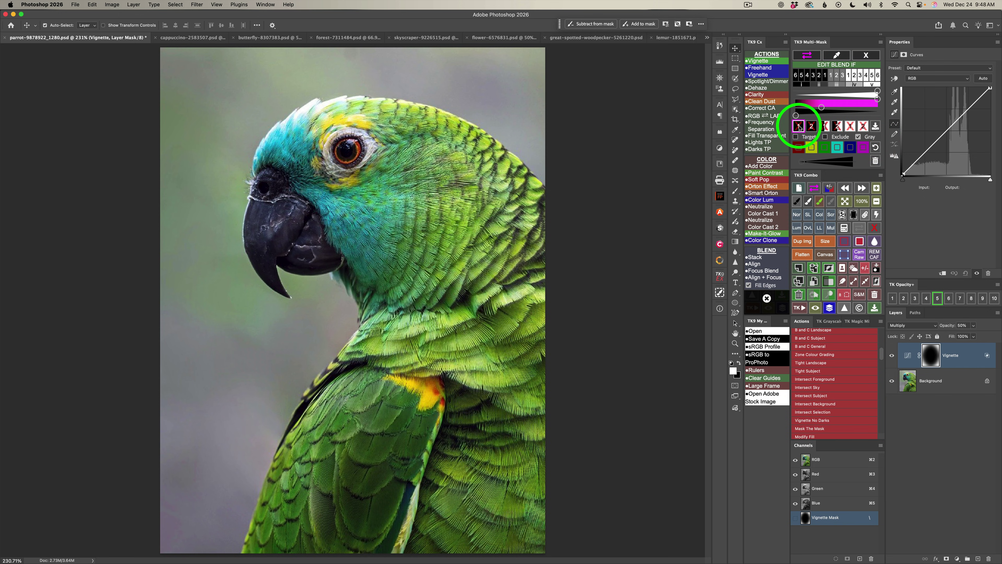
click(812, 126)
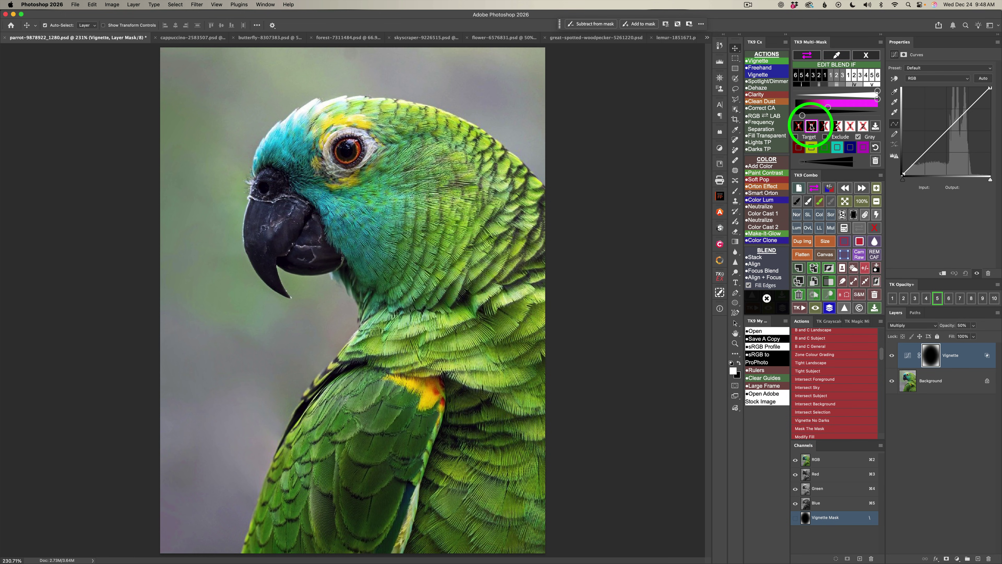
click(892, 356)
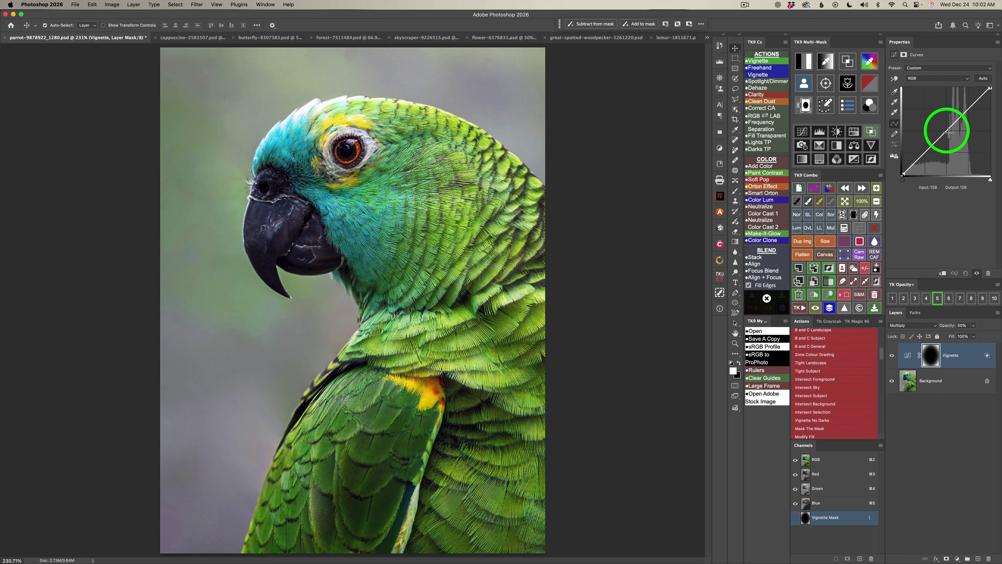
- Test a midtone bend on the vignette curve, then remove the point to keep it straight
mouse_move(948, 132)
mouse_down()
mouse_move(975, 130)
mouse_move(923, 130)
mouse_move(944, 131)
mouse_up()
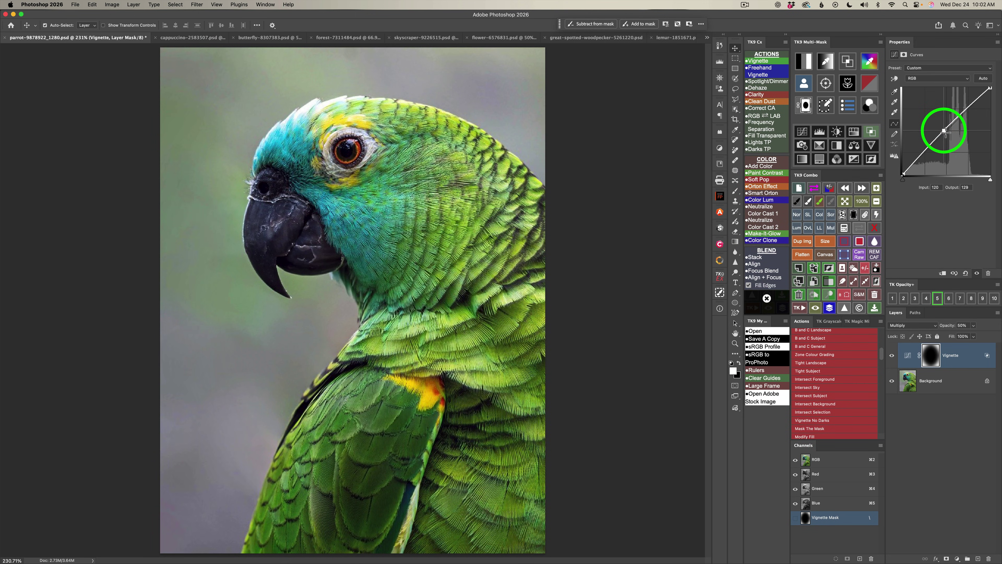
drag(998, 144, 998, 145)
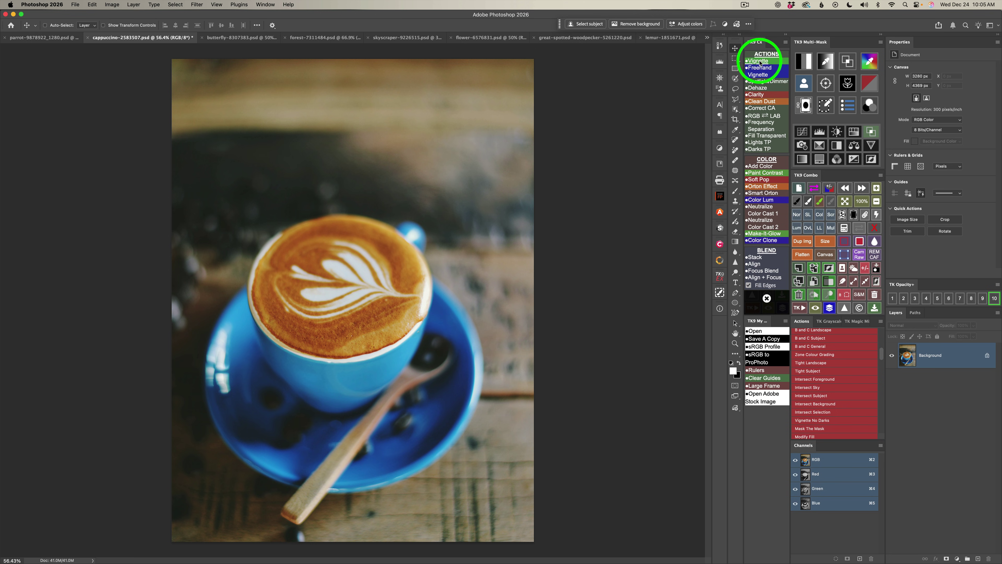
- Add a blurred-mask Vignette to the cappuccino photo and set it to 60% opacity
click(760, 61)
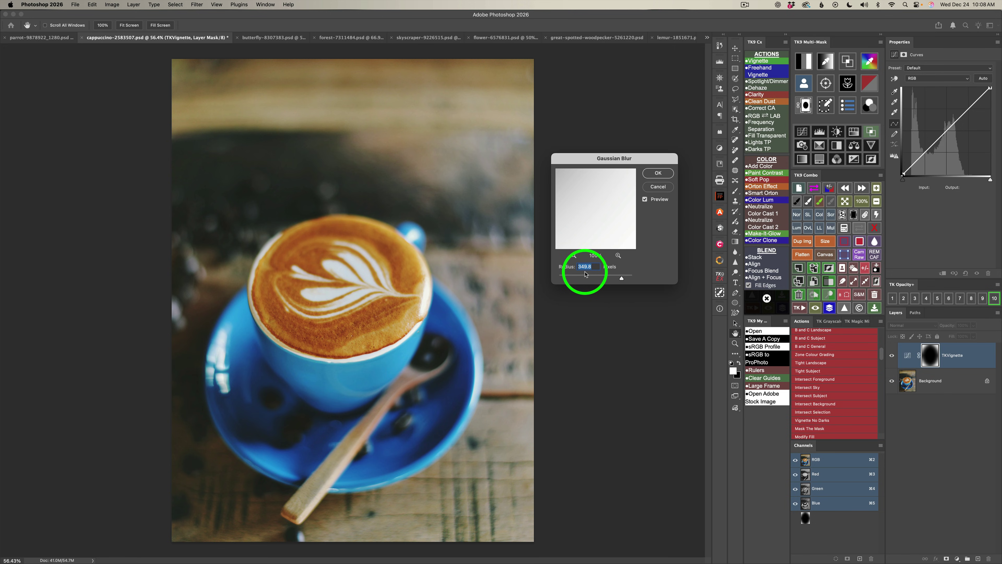
click(669, 174)
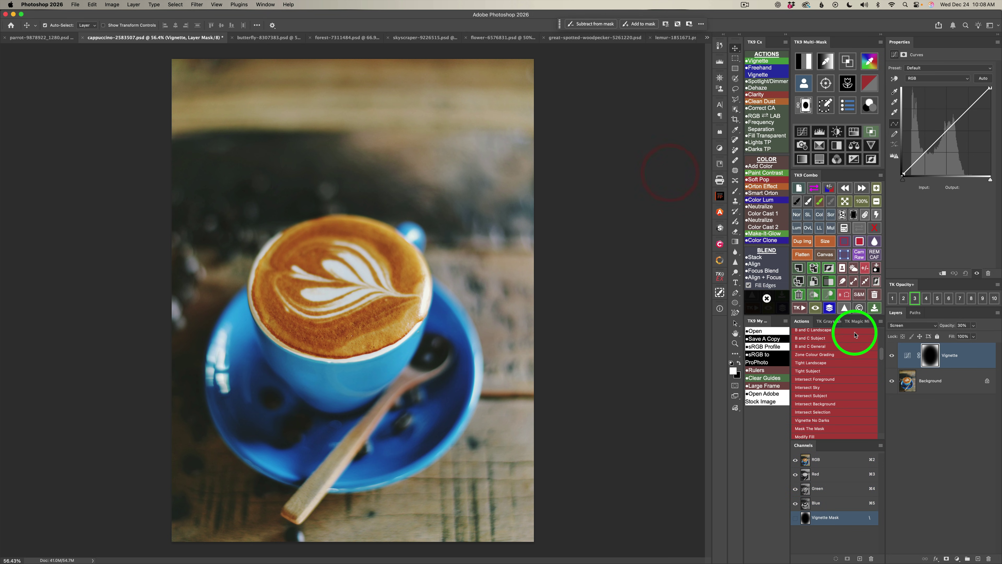
click(893, 356)
click(893, 356)
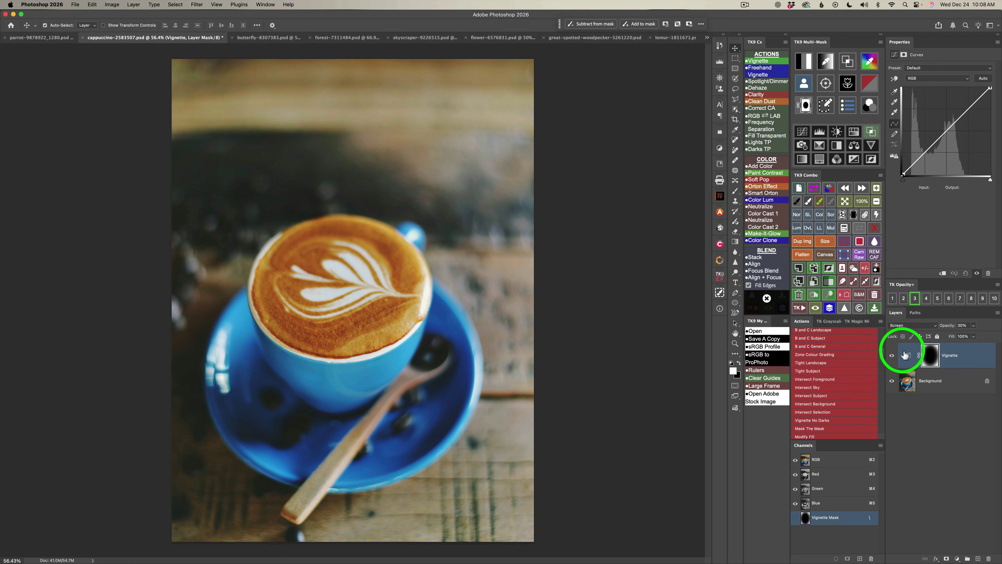
click(938, 299)
click(949, 299)
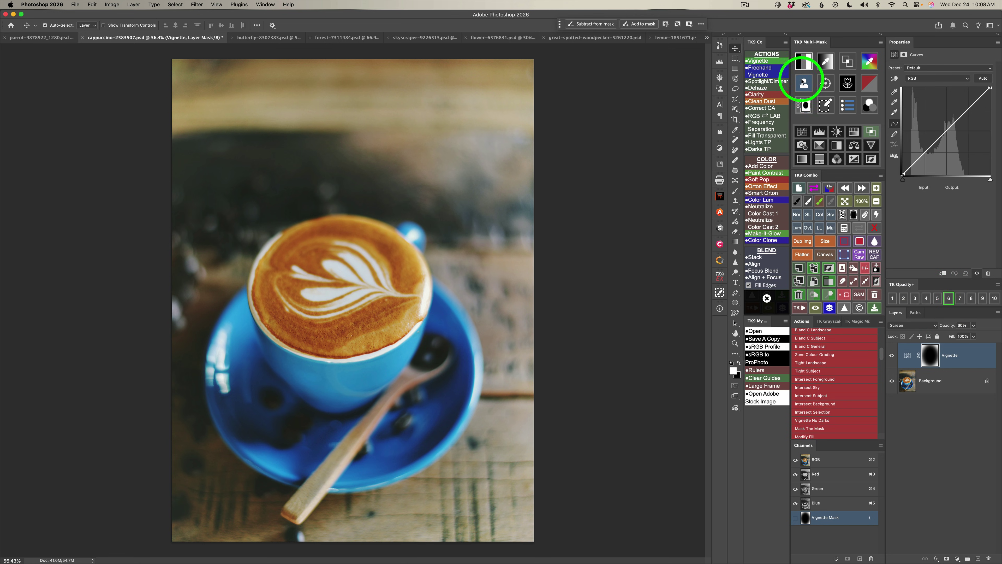
- Apply the second Blend If preset to the cappuccino vignette and compare it on and off
click(872, 132)
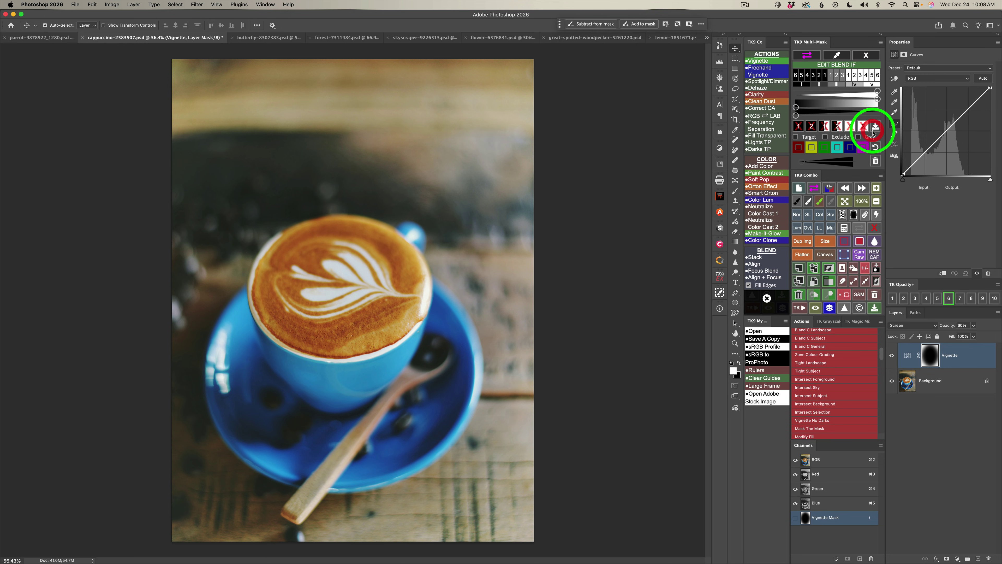
click(811, 127)
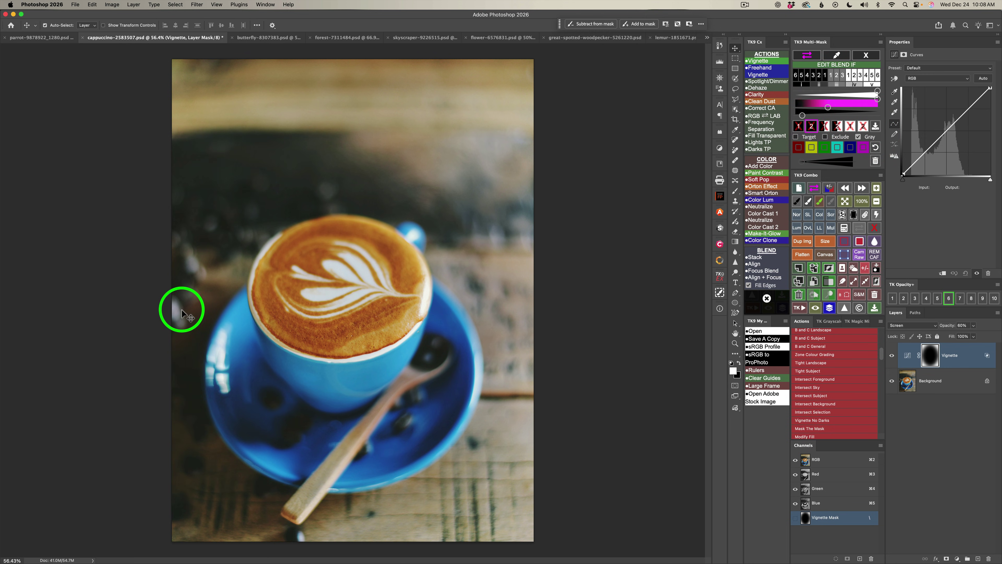
click(893, 358)
click(893, 358)
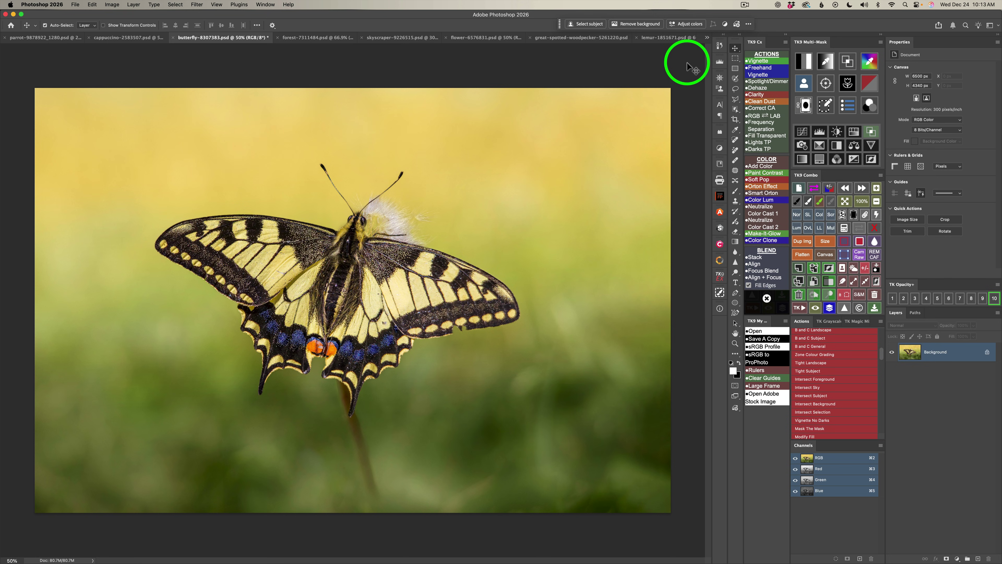
- Add a blurred Color Vignette tinted with yellow sampled from the butterfly's background
click(760, 61)
drag(650, 306, 638, 182)
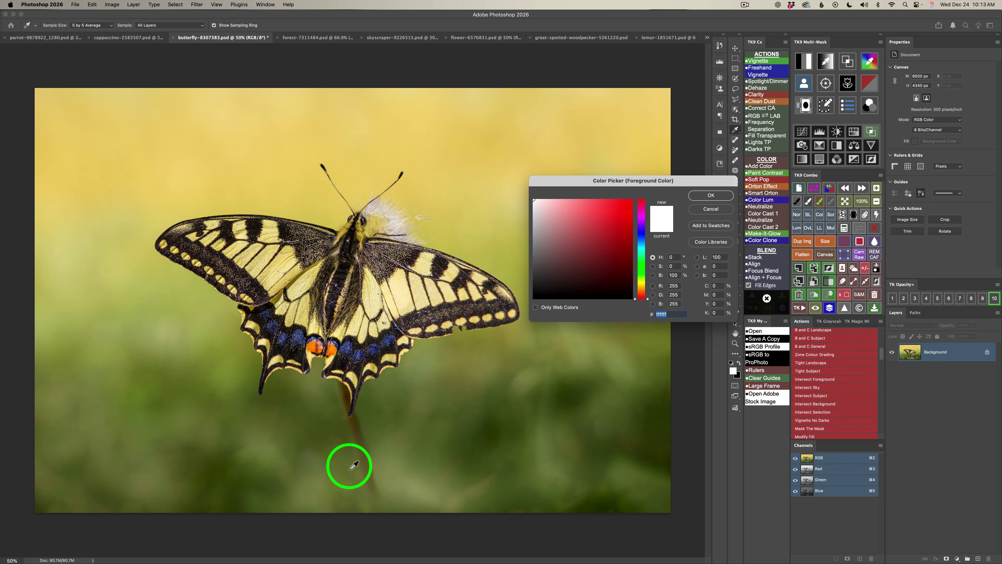
click(470, 133)
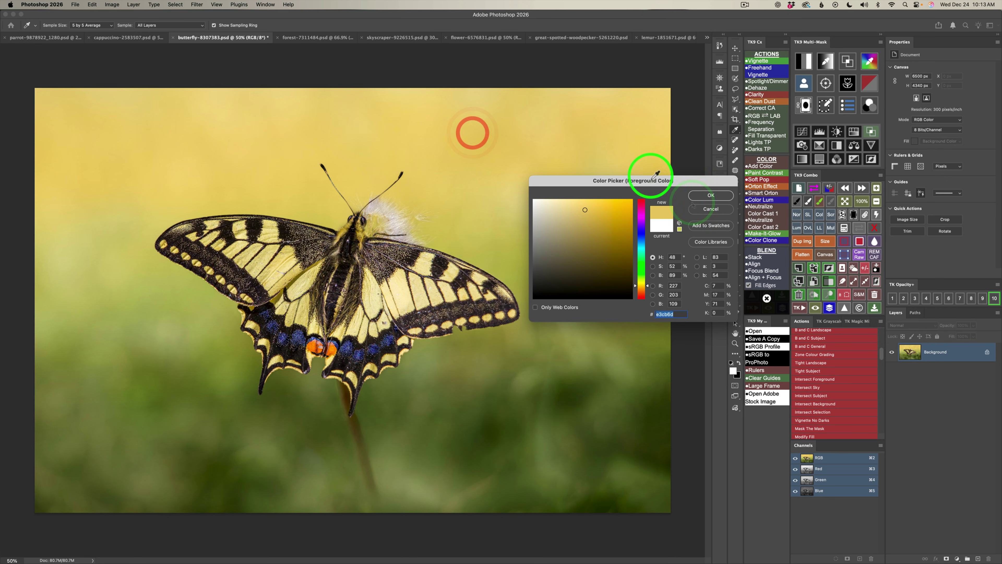
click(705, 195)
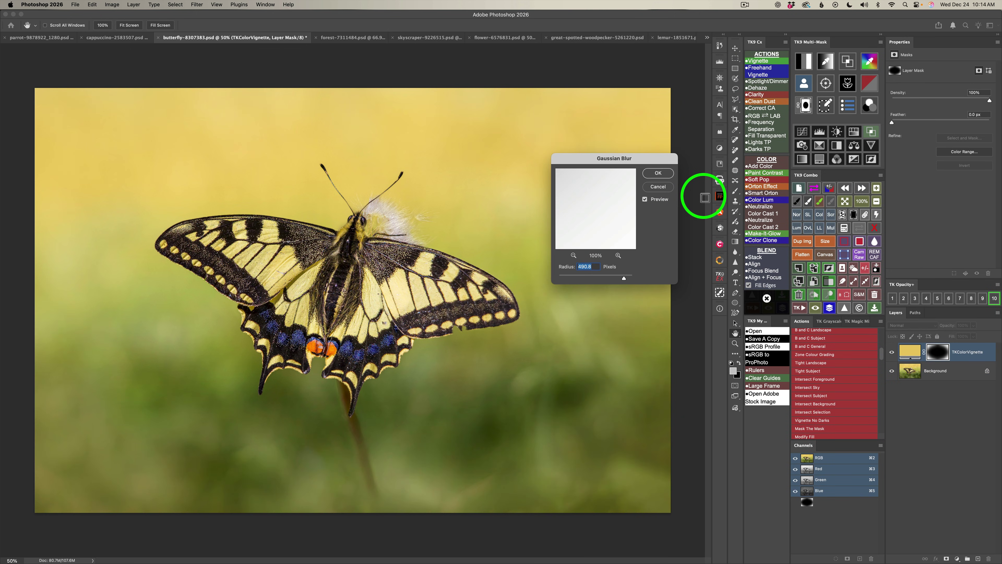
click(662, 175)
click(893, 353)
click(893, 353)
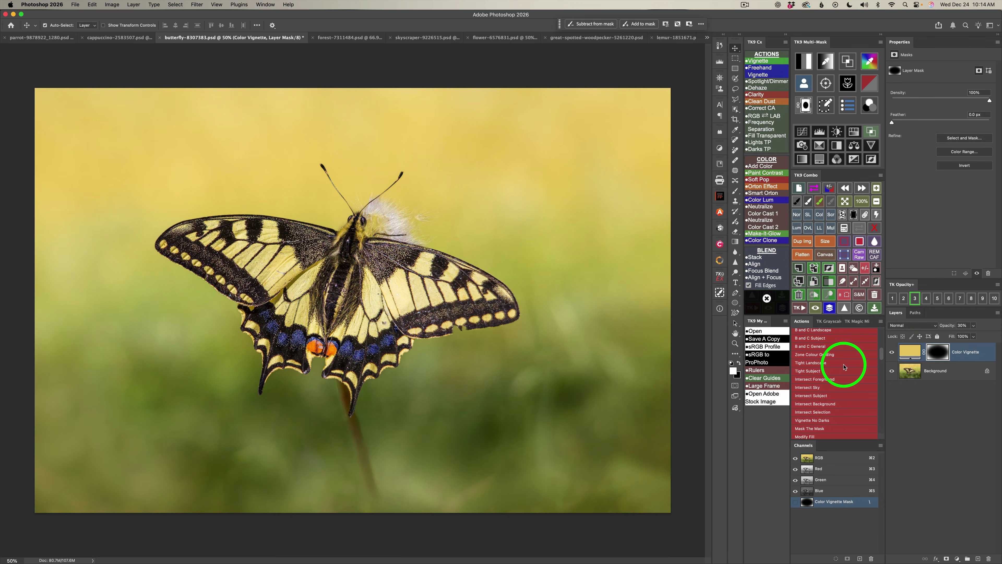
- Recolour the butterfly's Color Vignette fill to a brighter, more saturated yellow
double_click(911, 357)
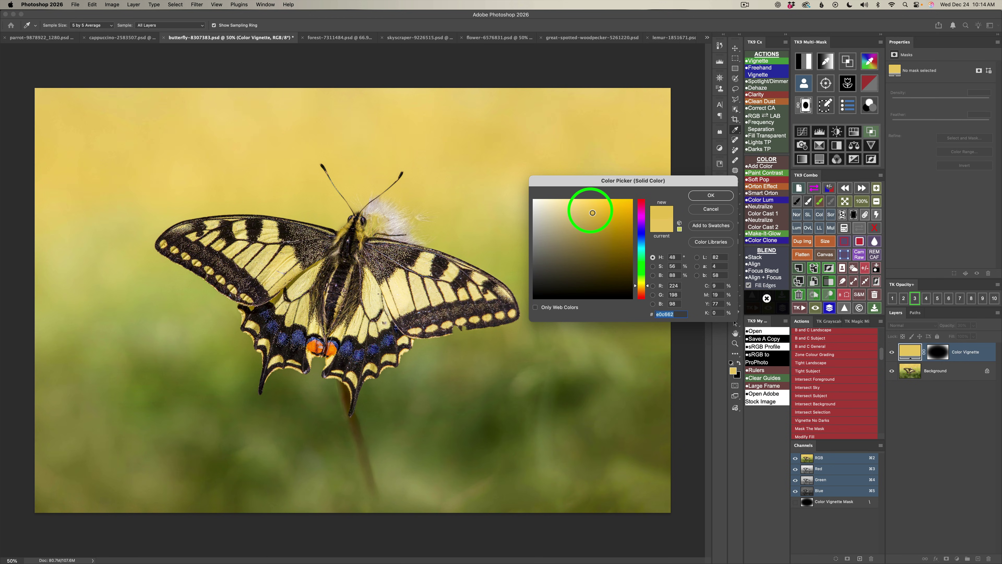
mouse_move(587, 210)
mouse_down()
mouse_move(602, 213)
mouse_move(599, 257)
mouse_move(600, 217)
mouse_move(592, 220)
mouse_move(609, 215)
mouse_up()
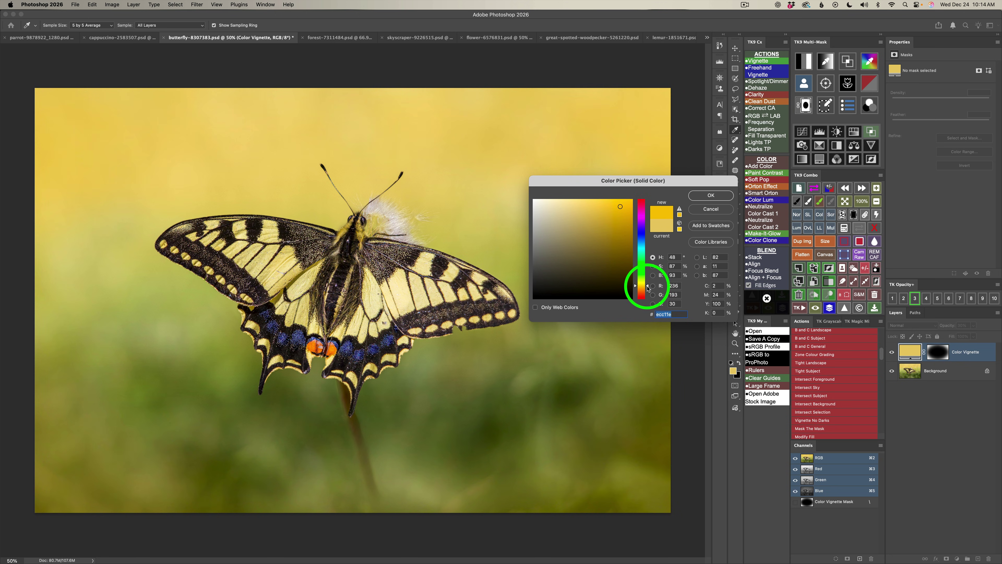
drag(648, 288, 648, 289)
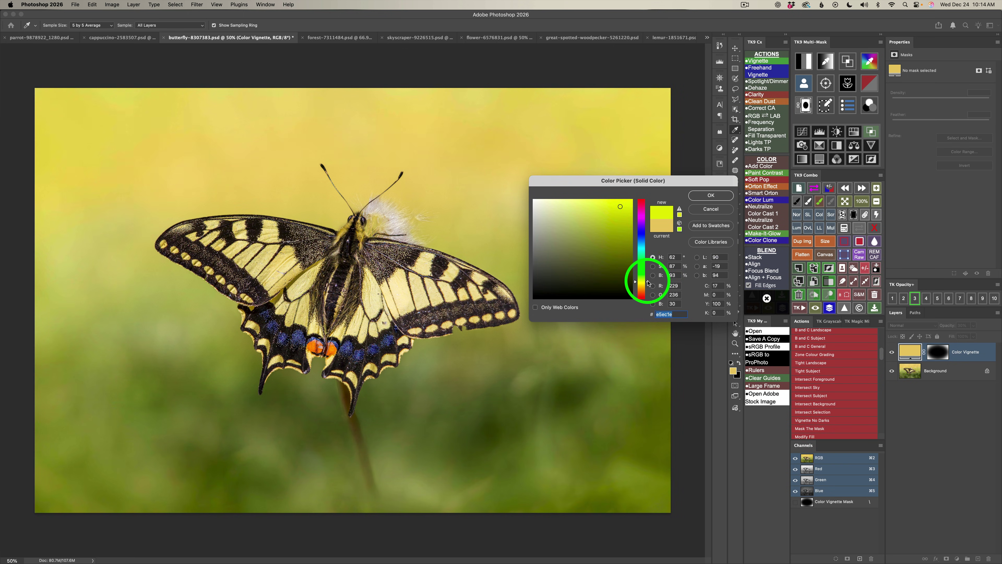
drag(648, 286, 648, 284)
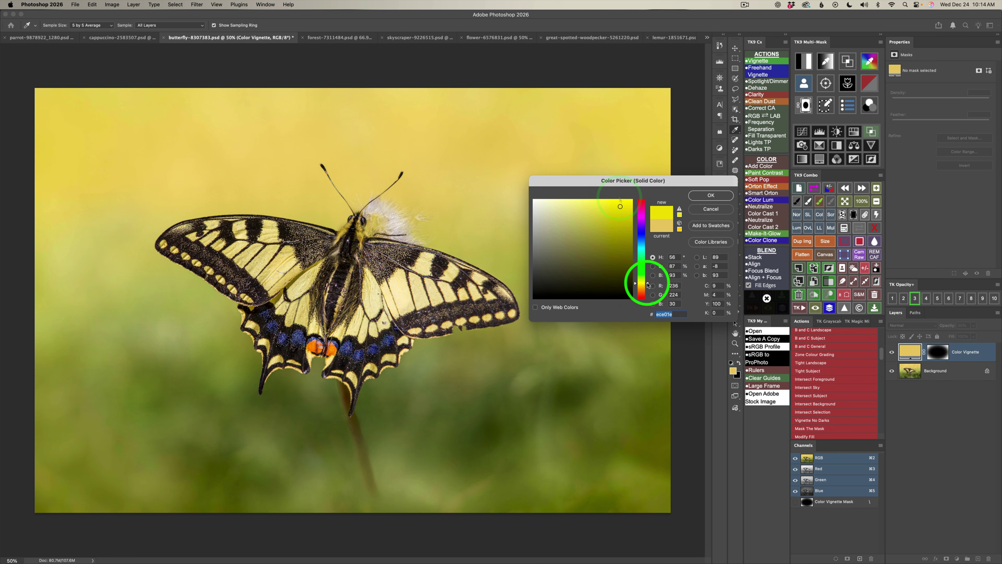
mouse_move(624, 208)
mouse_down()
mouse_move(633, 201)
mouse_move(544, 199)
mouse_move(602, 206)
mouse_move(609, 233)
mouse_move(611, 213)
mouse_up()
click(706, 198)
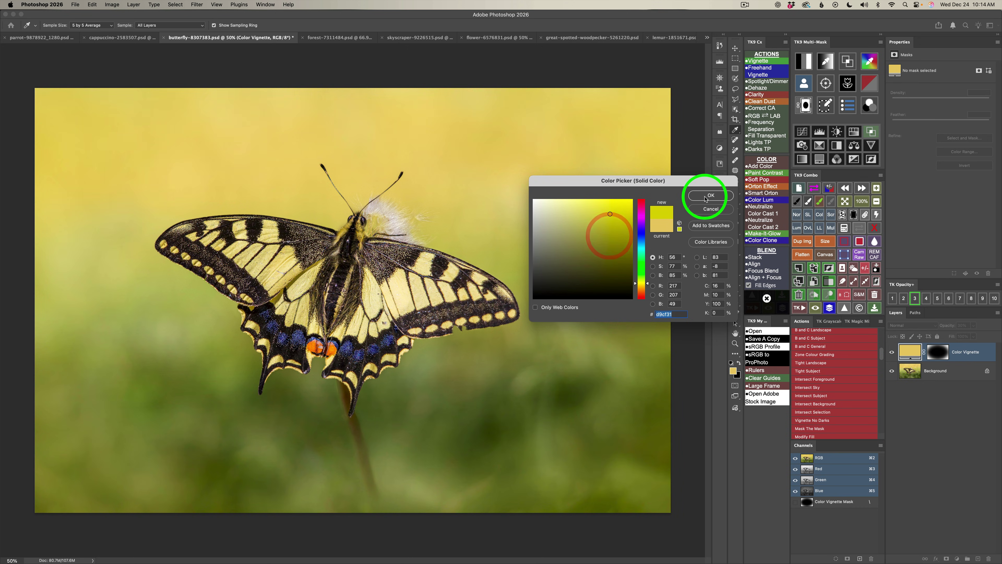
click(894, 354)
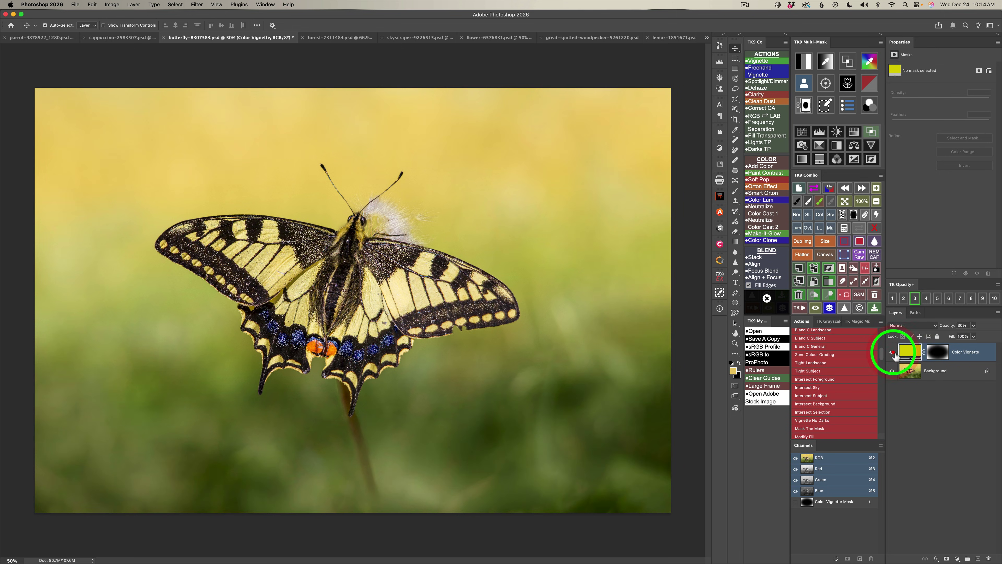
click(894, 353)
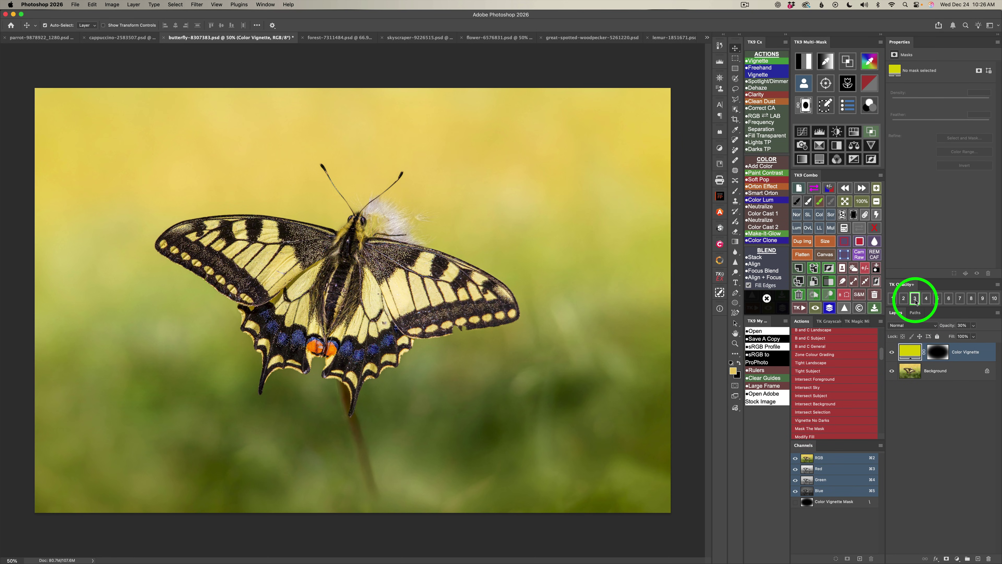
- Raise the butterfly's Color Vignette to 60% opacity and compare it hidden
click(950, 299)
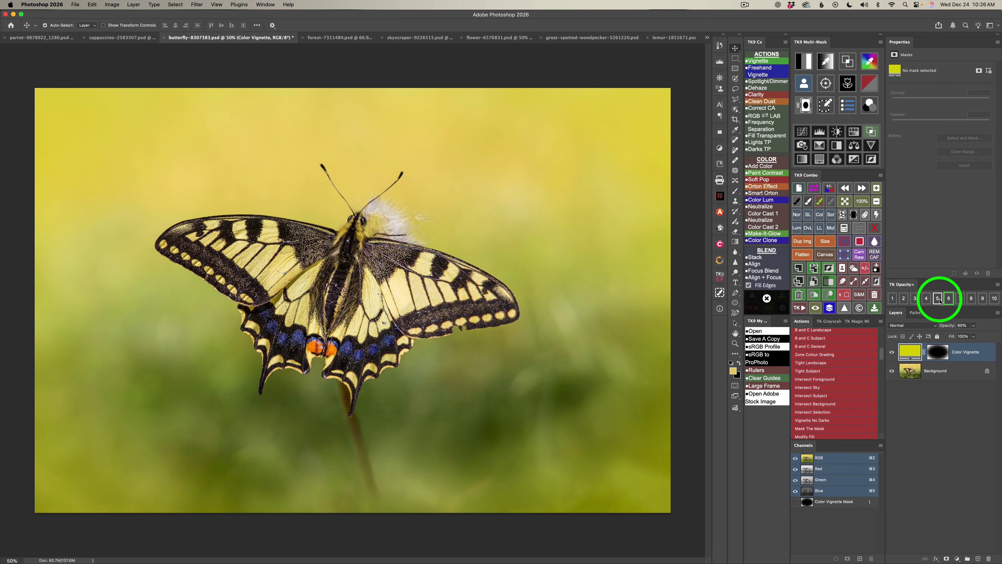
click(892, 352)
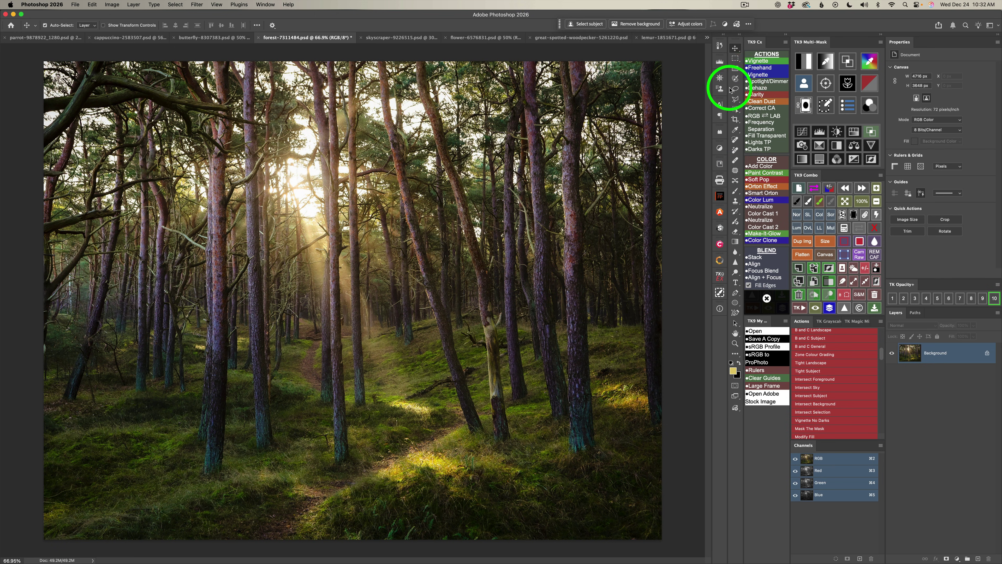
- Quick-select the forest path and central trees with a smaller brush and run Freehand Vignette
click(736, 80)
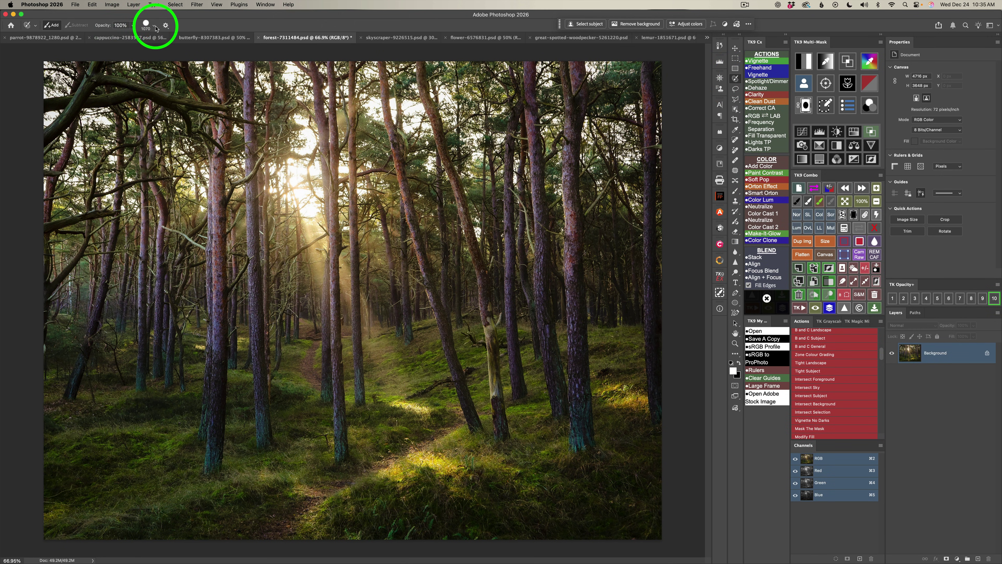
click(155, 26)
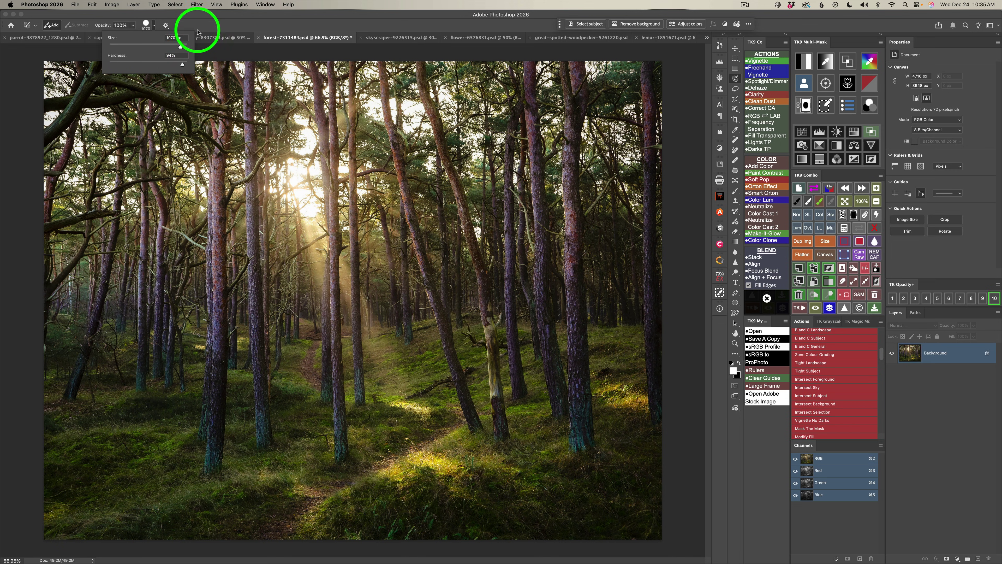
click(393, 291)
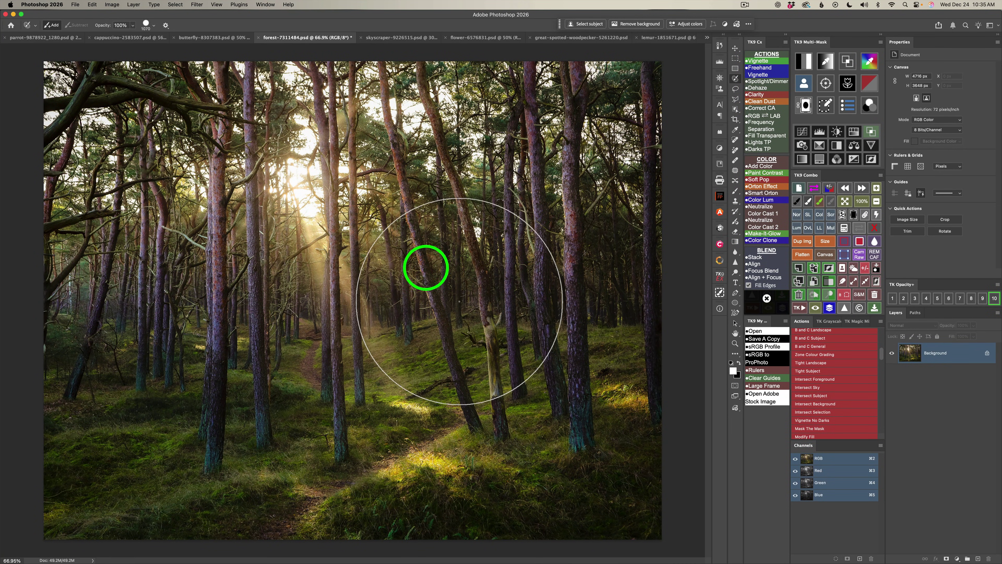
mouse_move(354, 201)
mouse_down()
mouse_move(331, 197)
mouse_move(327, 208)
mouse_move(340, 195)
mouse_up()
mouse_move(297, 163)
mouse_down()
mouse_move(364, 144)
mouse_move(338, 163)
mouse_move(308, 229)
mouse_move(354, 311)
mouse_move(434, 393)
mouse_move(329, 506)
mouse_move(432, 417)
mouse_move(620, 400)
mouse_move(488, 403)
mouse_move(421, 367)
mouse_move(340, 232)
mouse_up()
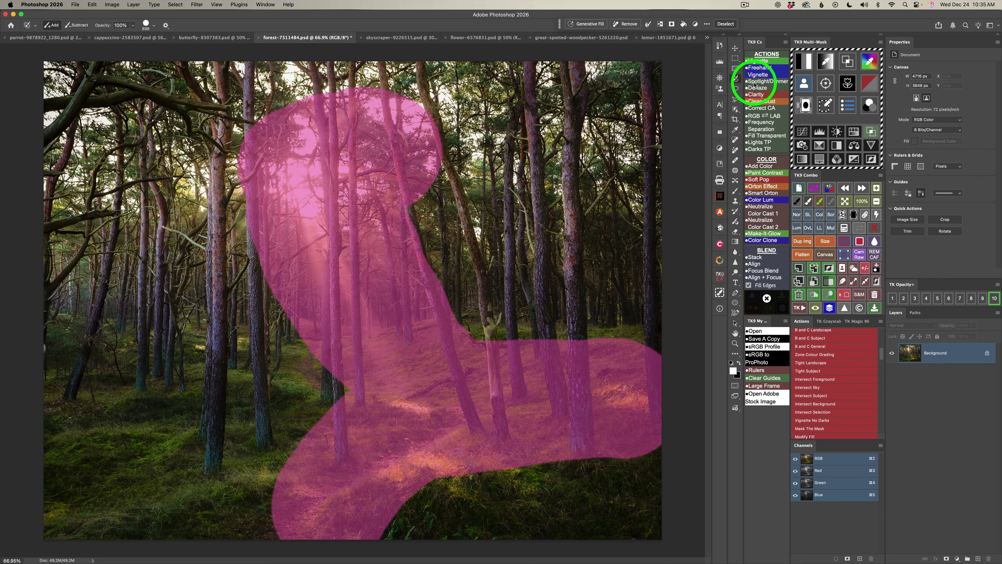
click(764, 73)
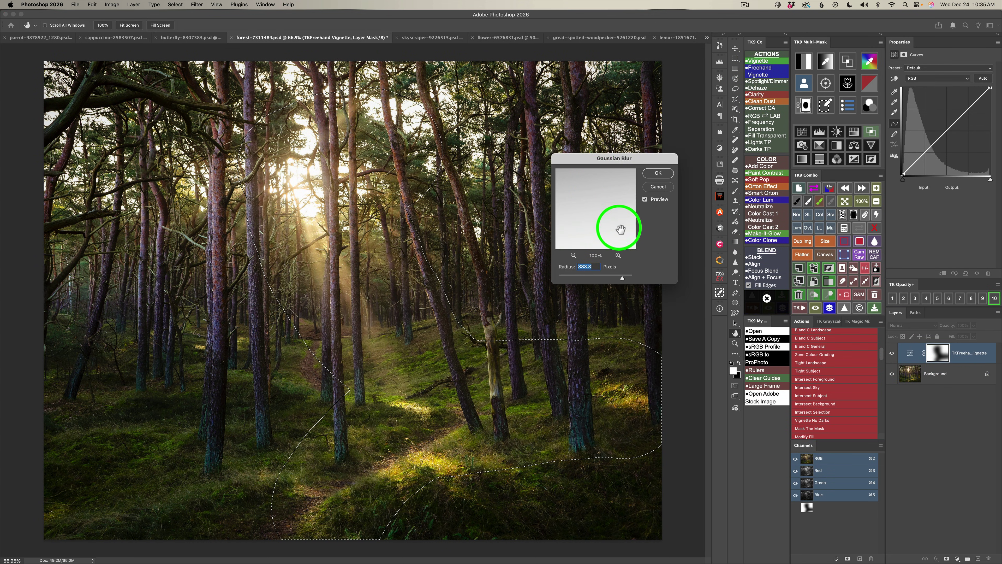
- Accept the mask blur and set the forest's Freehand Vignette to 20% opacity
click(658, 174)
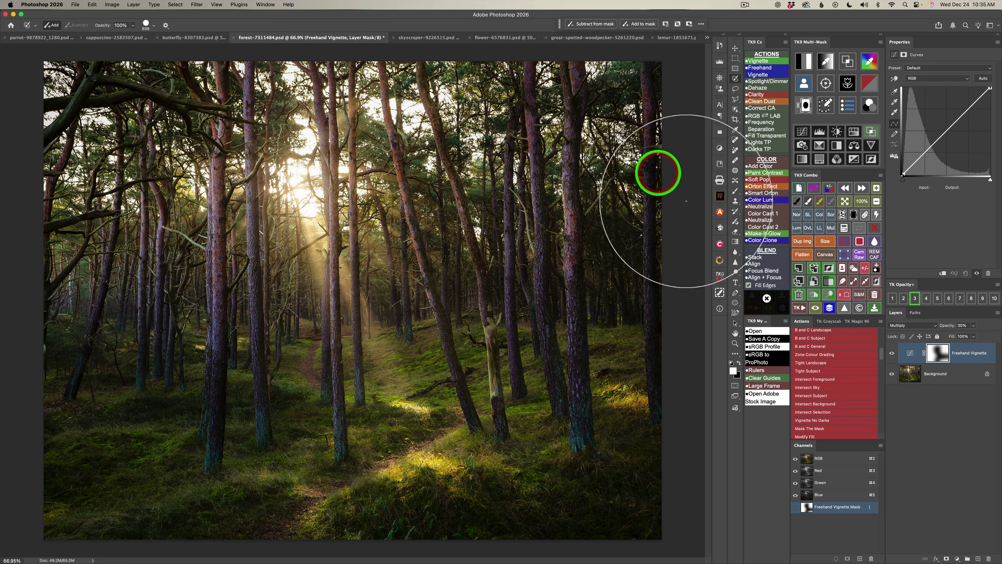
click(892, 354)
click(892, 354)
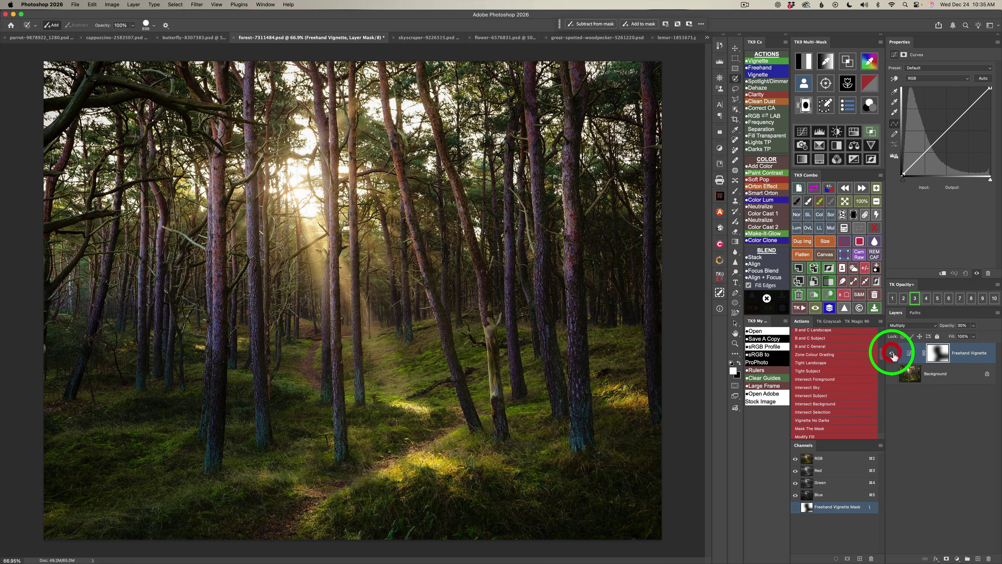
click(904, 299)
click(973, 326)
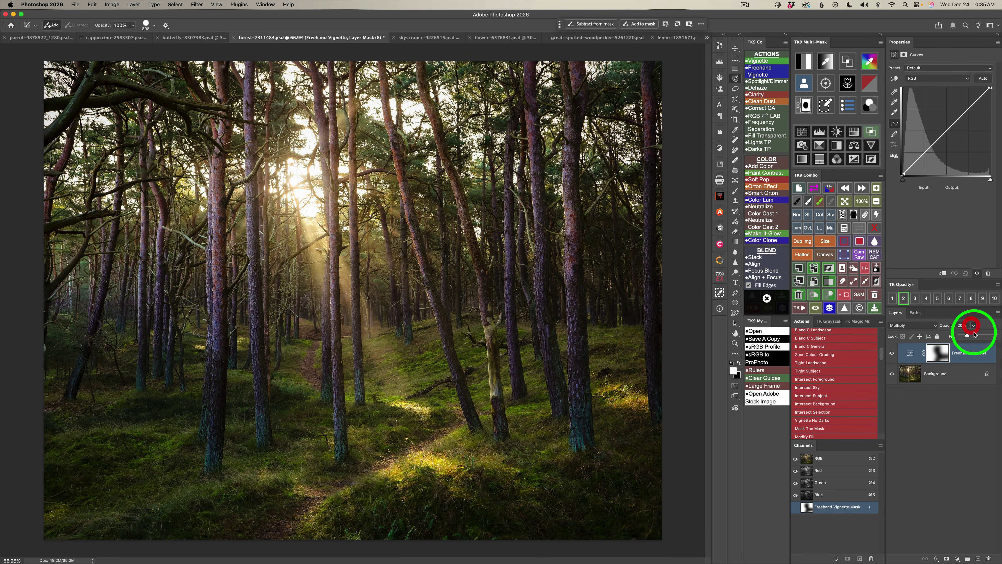
click(893, 354)
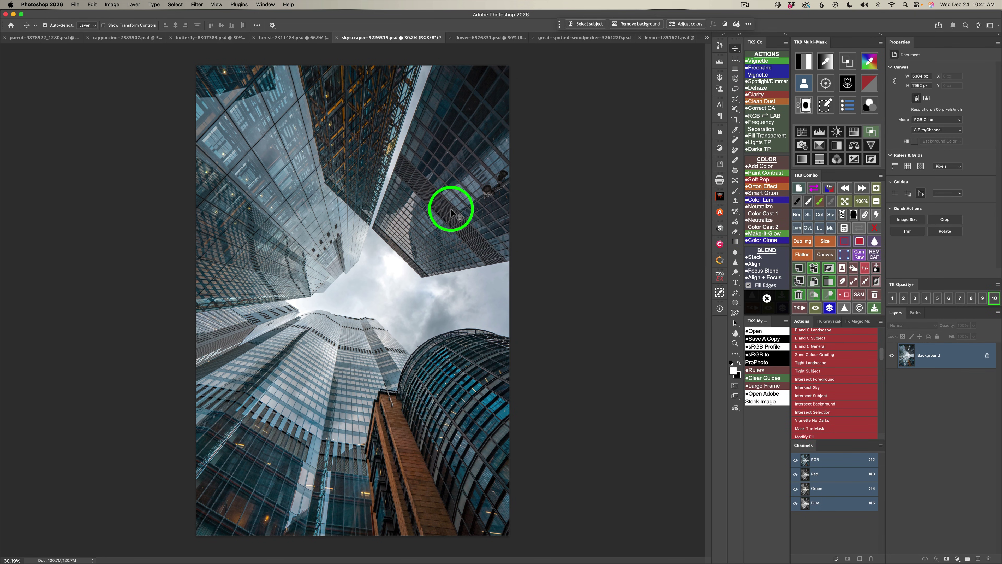
- Quick-select the skyscraper's upper-left building and sky and run Freehand Vignette
click(736, 79)
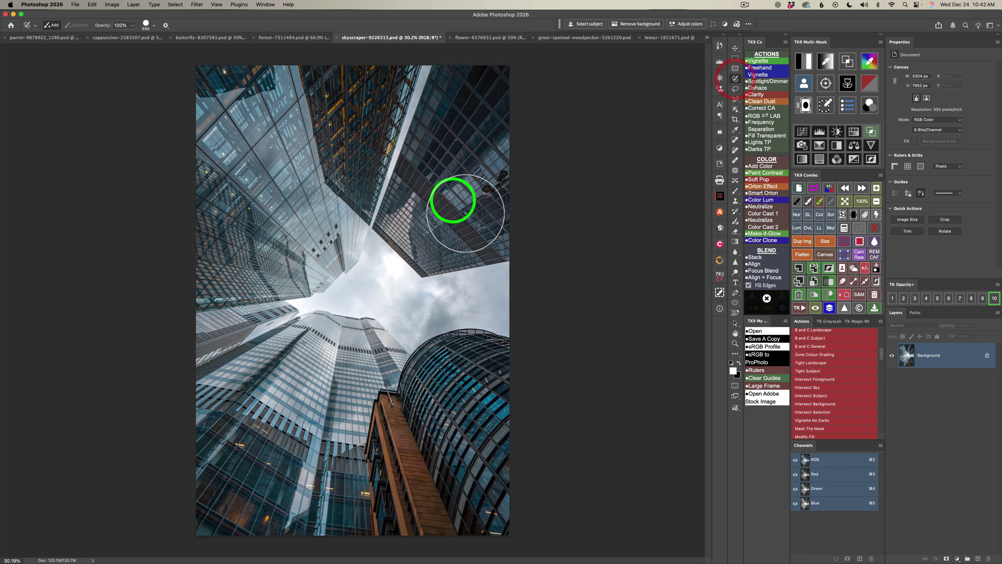
mouse_move(212, 131)
mouse_down()
mouse_move(262, 119)
mouse_move(279, 88)
mouse_move(316, 199)
mouse_move(360, 269)
mouse_move(448, 301)
mouse_move(504, 285)
mouse_move(431, 290)
mouse_move(386, 269)
mouse_move(303, 195)
mouse_move(241, 158)
mouse_move(193, 177)
mouse_move(220, 370)
mouse_move(214, 446)
mouse_move(227, 458)
mouse_move(223, 506)
mouse_move(237, 526)
mouse_move(353, 538)
mouse_move(366, 397)
mouse_move(441, 328)
mouse_move(499, 312)
mouse_move(539, 315)
mouse_move(404, 301)
mouse_move(318, 265)
mouse_move(242, 204)
mouse_move(281, 455)
mouse_move(299, 489)
mouse_move(276, 460)
mouse_move(250, 473)
mouse_move(231, 529)
mouse_move(322, 491)
mouse_move(352, 344)
mouse_move(376, 339)
mouse_move(384, 321)
mouse_move(304, 285)
mouse_move(253, 304)
mouse_up()
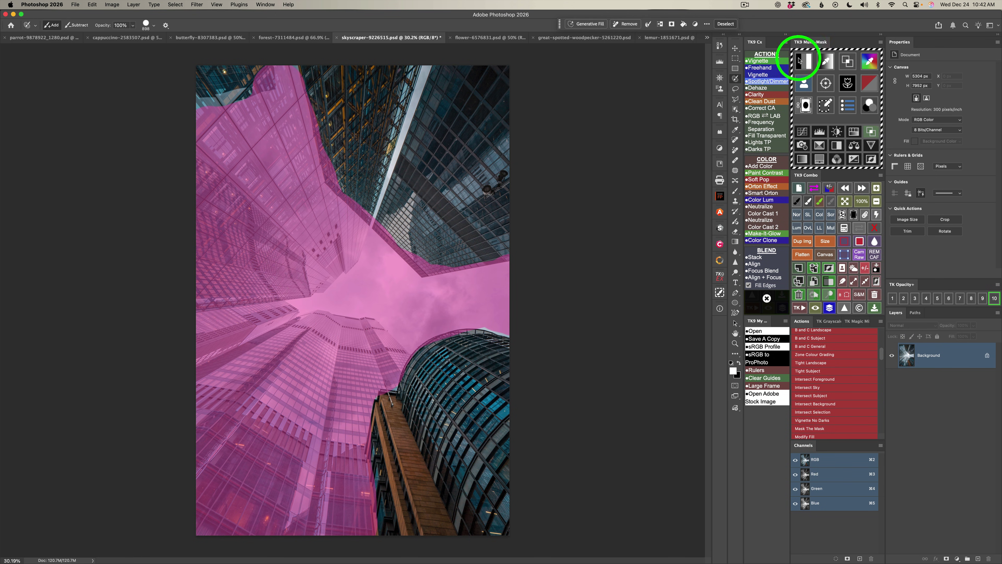
click(761, 73)
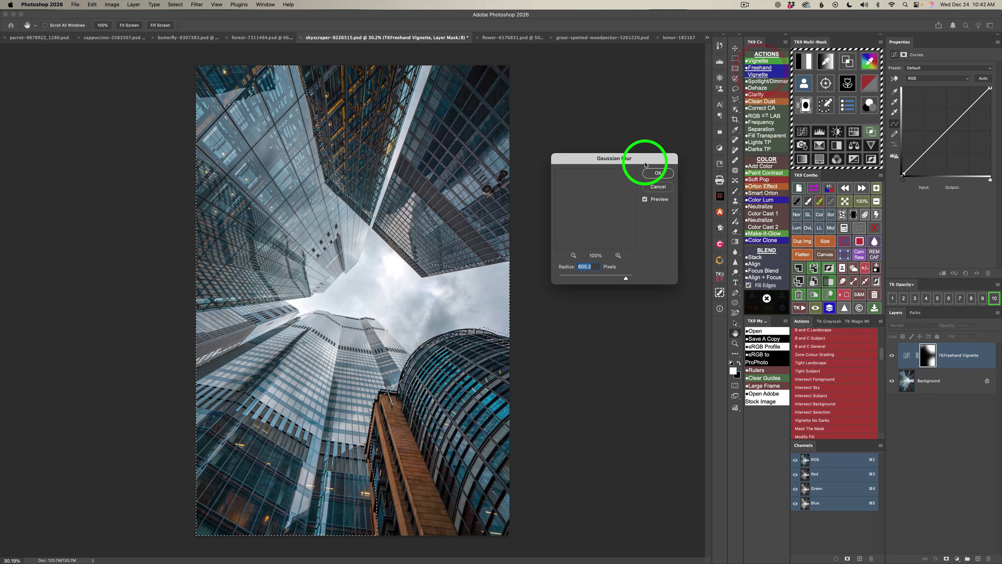
- Accept the mask blur and compare the Screen-mode Freehand Vignette on and off
click(660, 174)
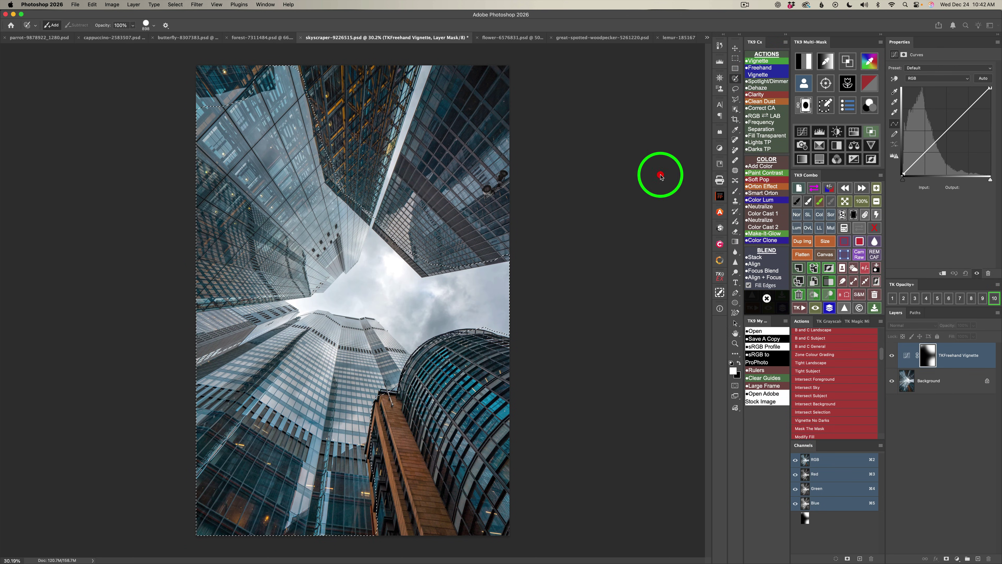
click(892, 356)
click(892, 355)
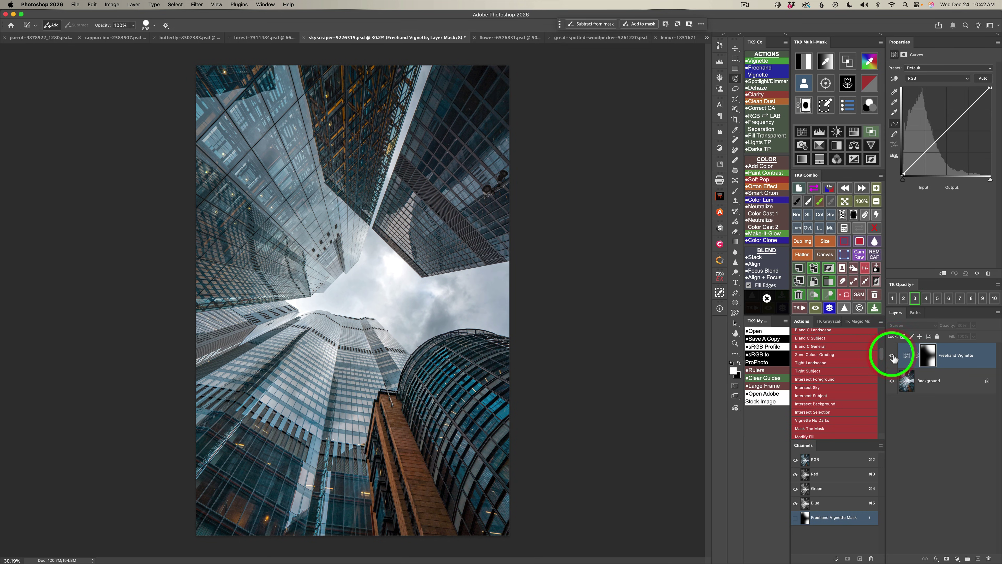
click(893, 357)
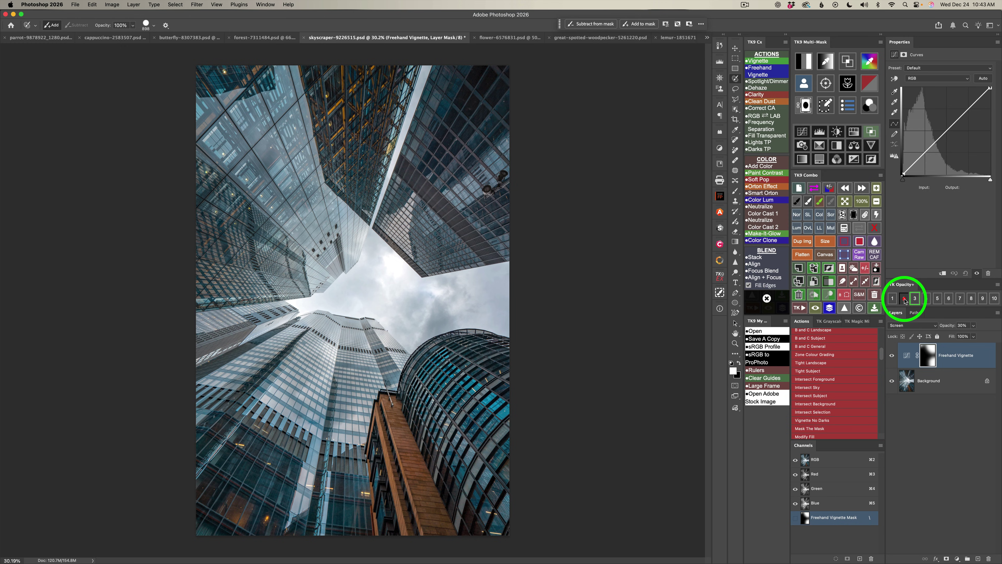
click(892, 356)
click(893, 356)
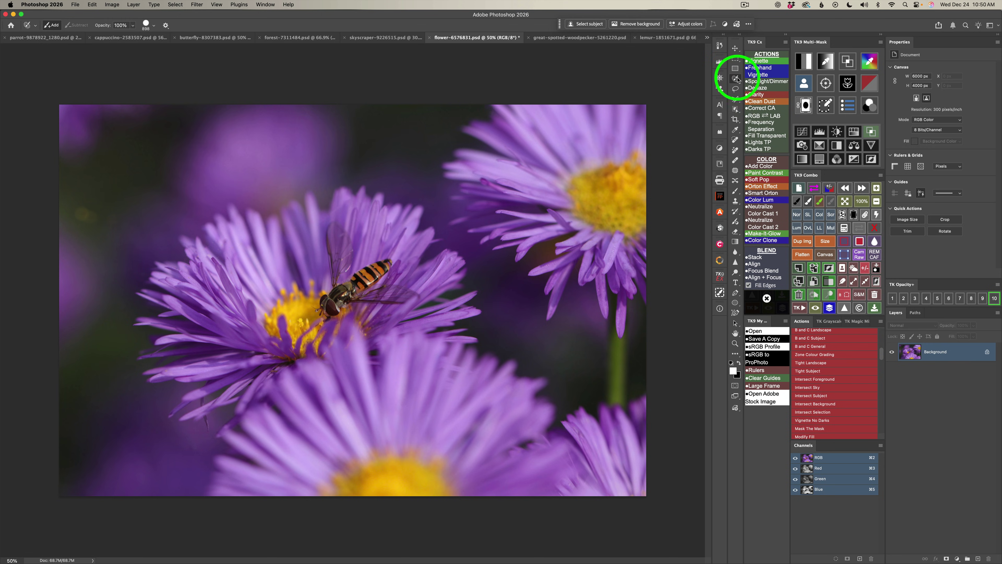
- Quick-select the central flower and hoverfly, then launch the TK9 colour Vignette action
mouse_move(378, 224)
mouse_down()
mouse_move(297, 222)
mouse_move(206, 247)
mouse_move(171, 319)
mouse_move(208, 387)
mouse_move(351, 347)
mouse_move(508, 356)
mouse_move(484, 275)
mouse_move(369, 235)
mouse_move(286, 224)
mouse_up()
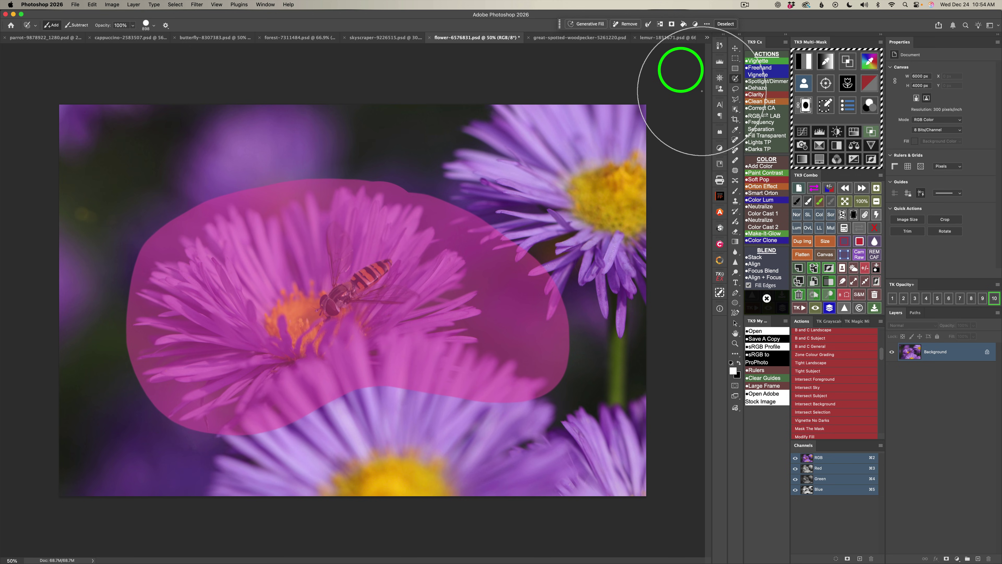
click(759, 74)
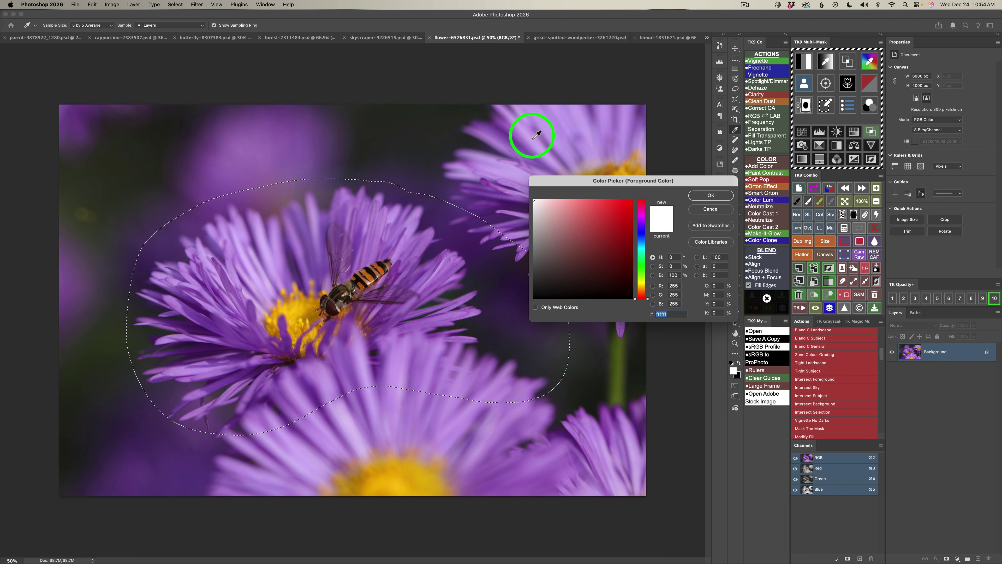
- Sample a purple from the flowers as the vignette colour and accept the default mask blur
click(523, 125)
click(709, 195)
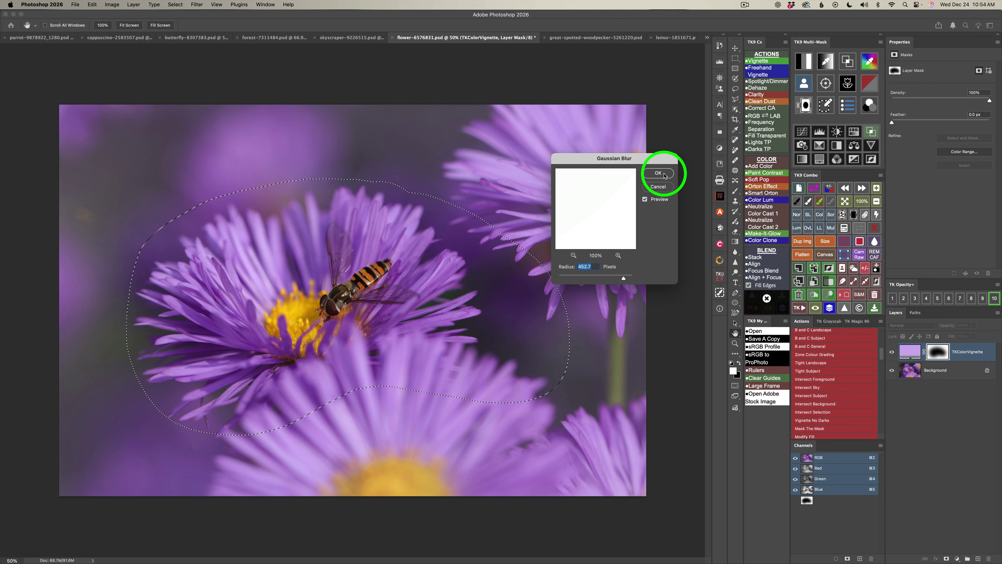
click(666, 174)
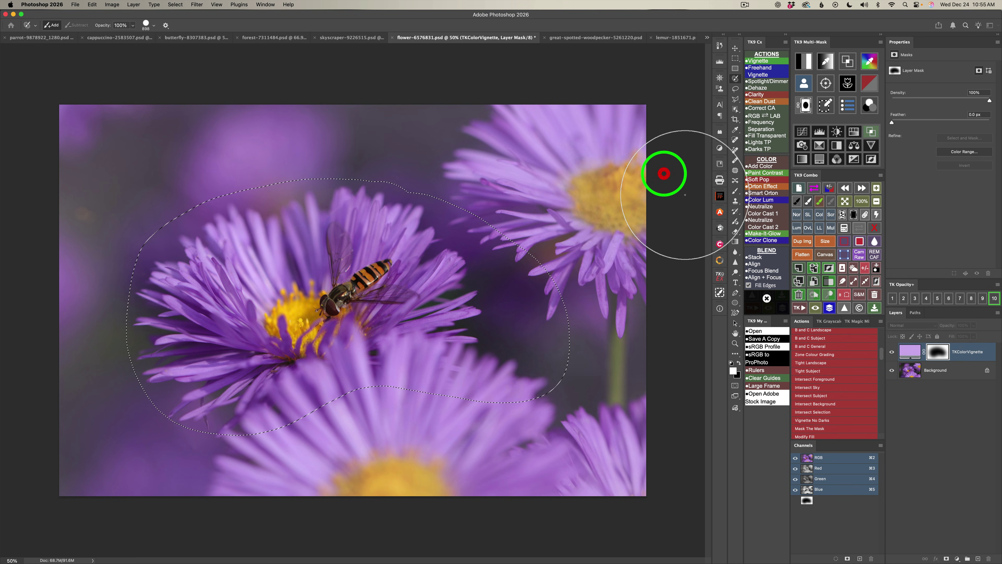
- Change the vignette fill colour to a more saturated, slightly brighter purple
double_click(910, 357)
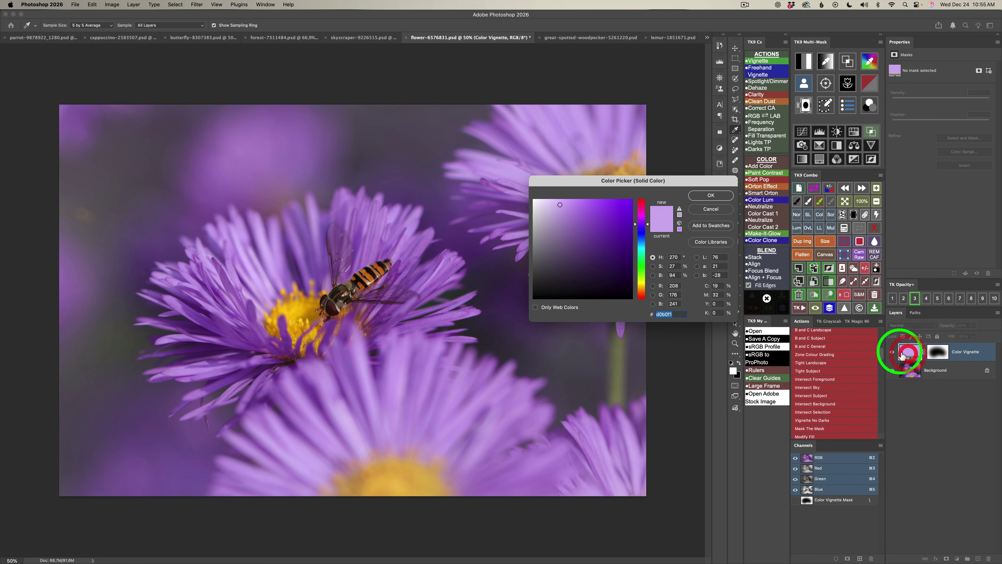
drag(562, 206, 602, 201)
drag(647, 225, 647, 229)
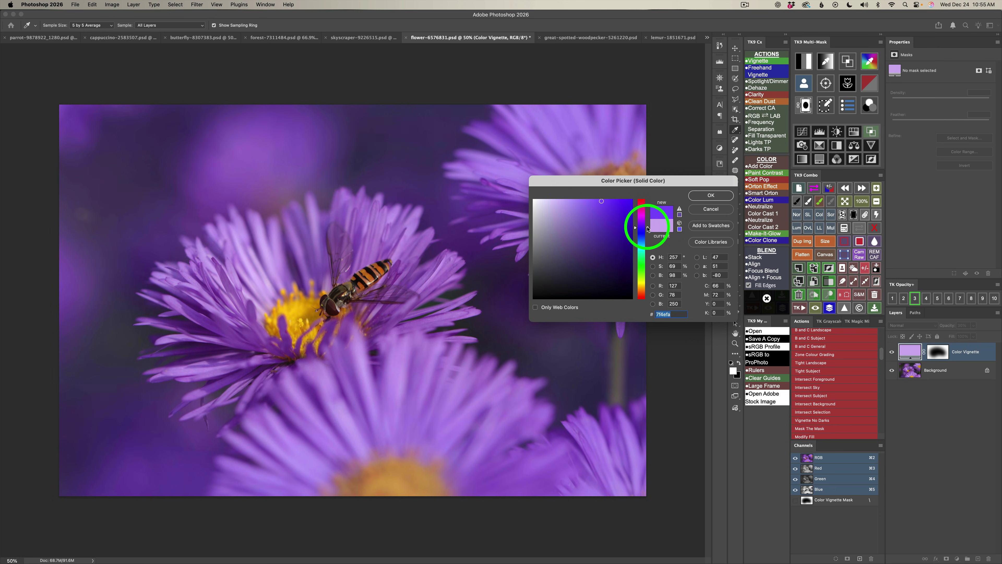
click(713, 195)
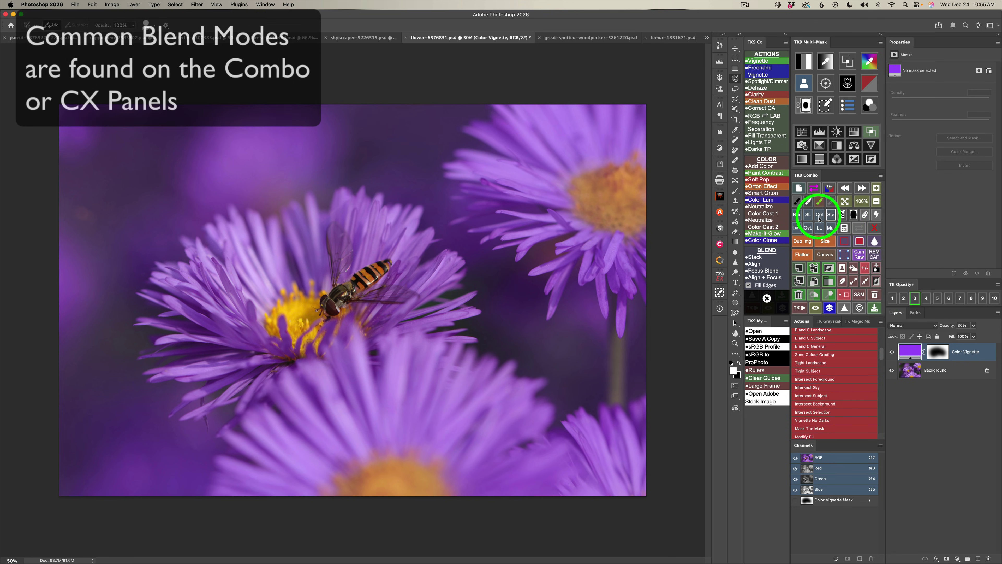
- Try Soft Light, Overlay and Color, settle on Linear Light, and adjust the vignette's fill
click(808, 214)
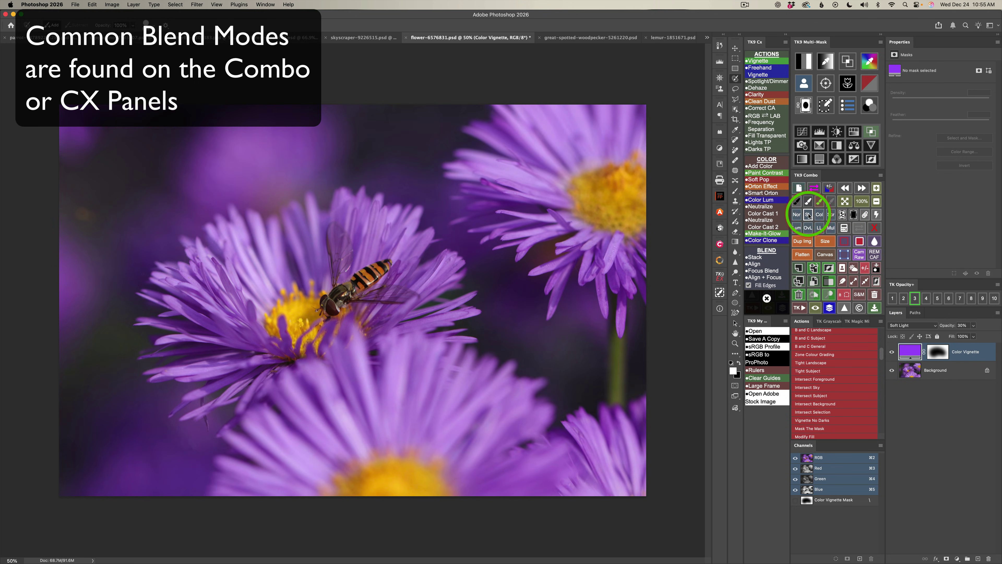
click(808, 228)
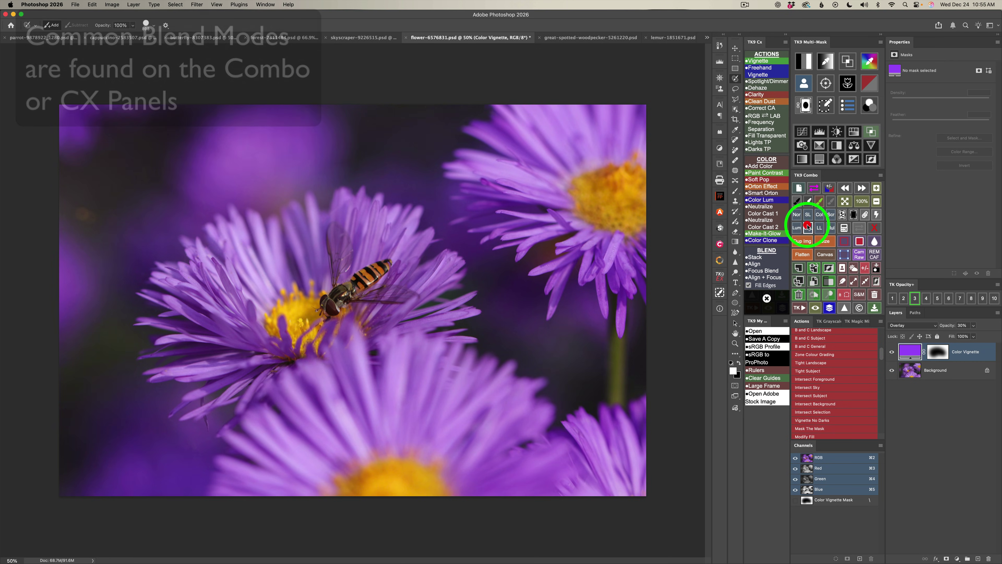
click(820, 215)
click(821, 228)
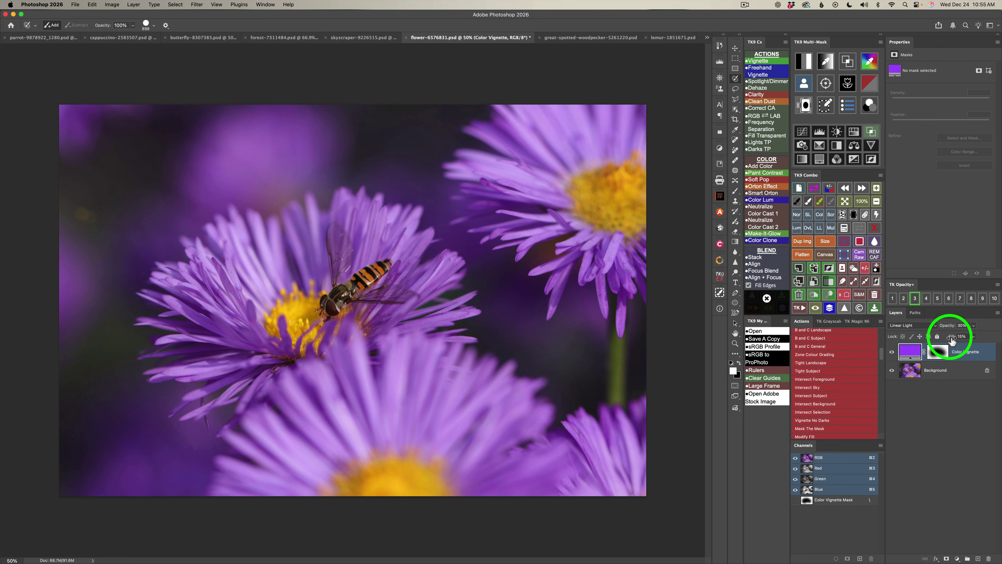
drag(951, 340, 972, 340)
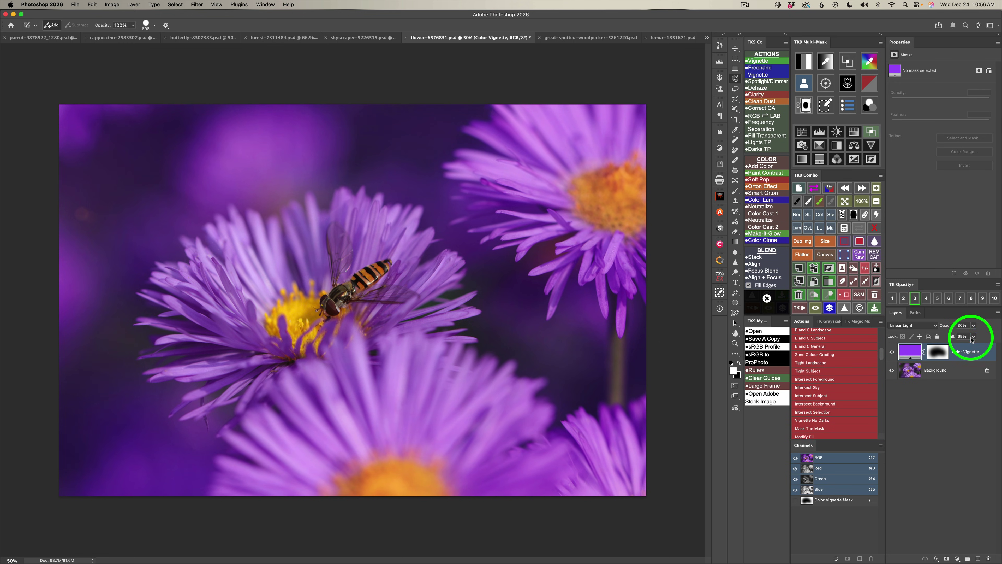
- Switch the vignette to a lighter lavender and set its opacity to 40%
double_click(910, 352)
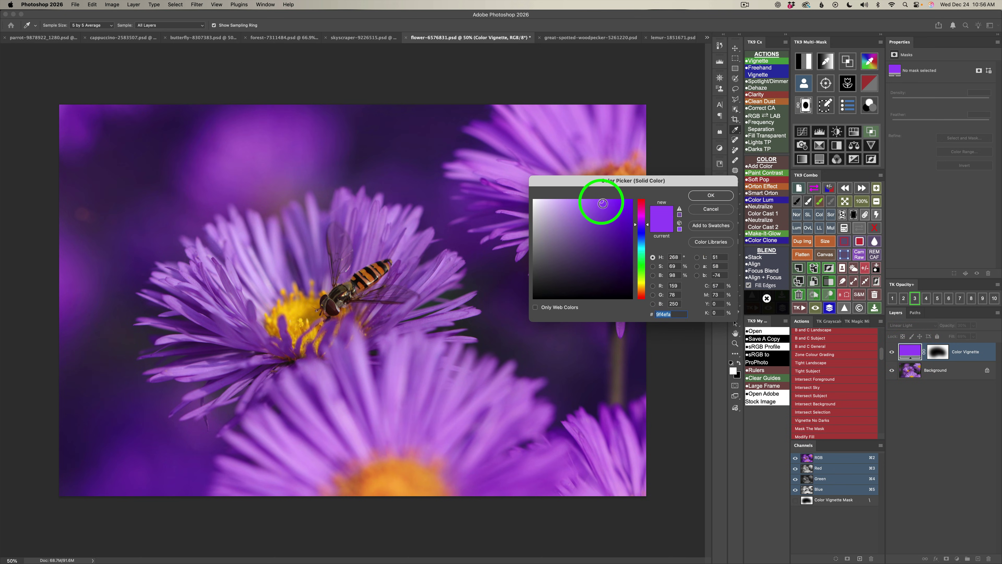
drag(603, 204, 571, 200)
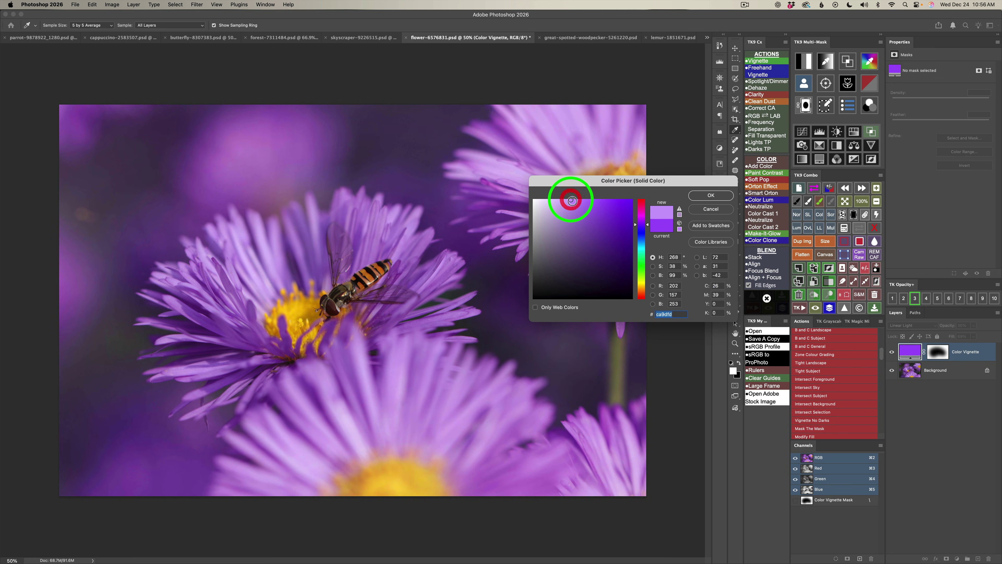
click(718, 196)
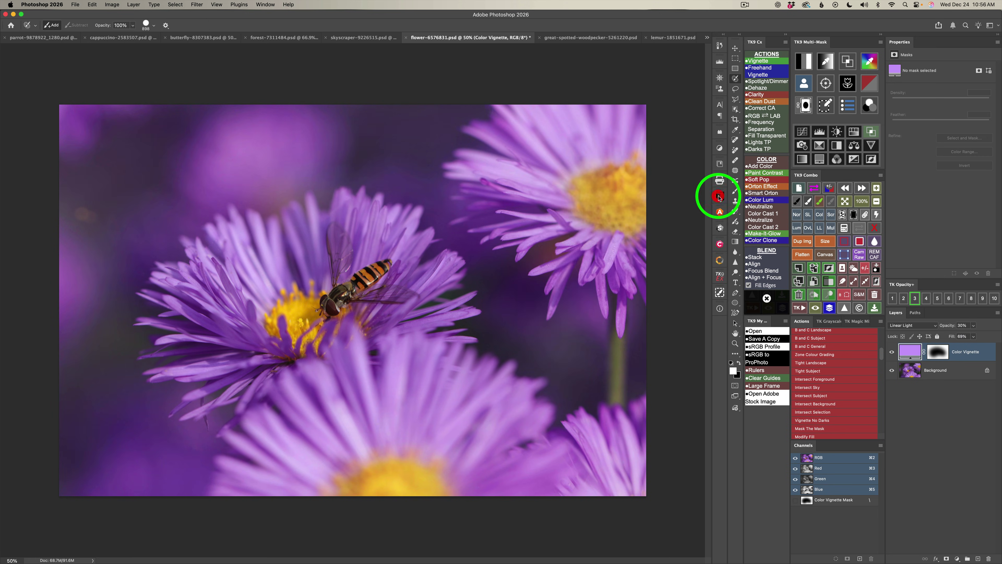
click(927, 300)
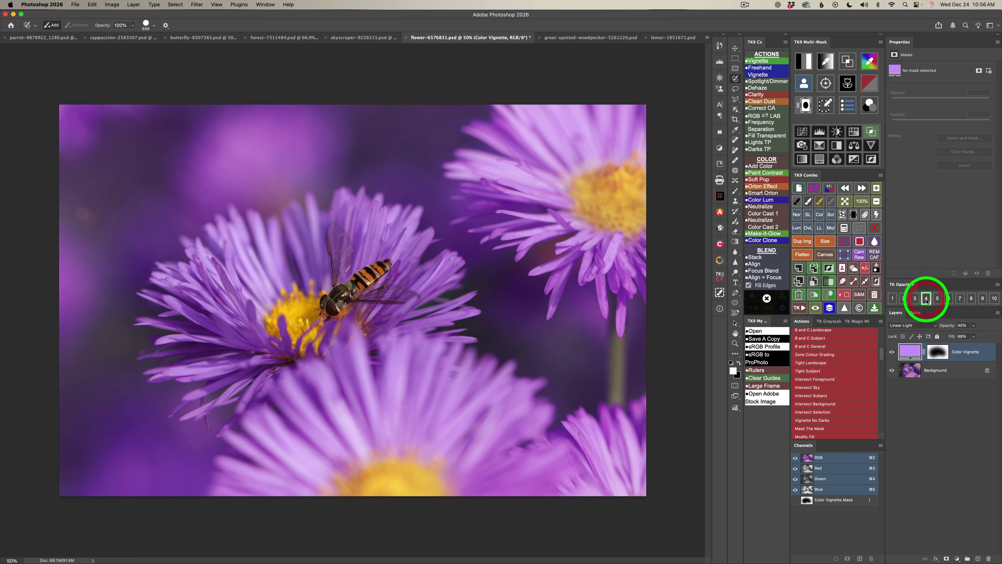
click(892, 352)
click(893, 352)
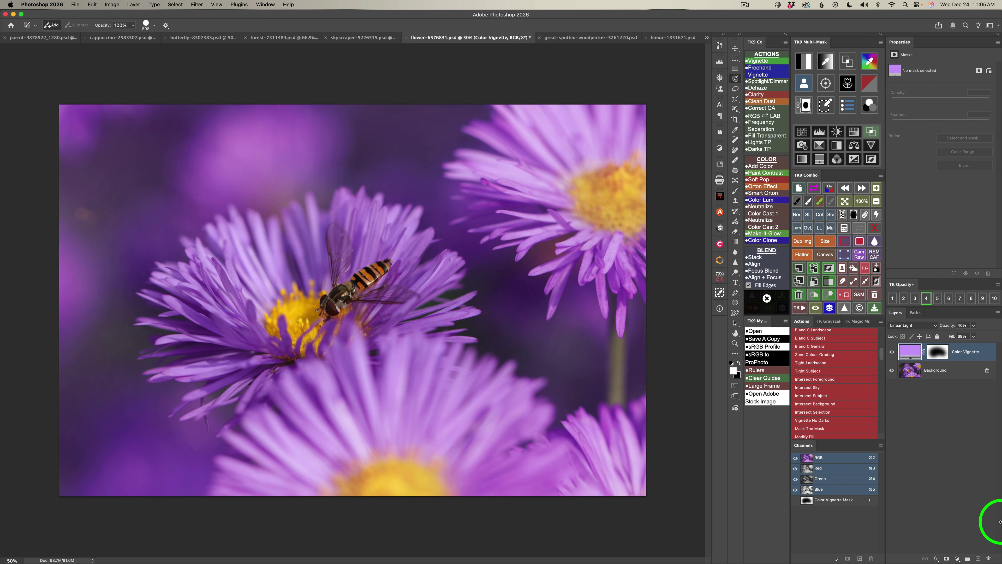
- Feather the colour vignette's mask very heavily and set its opacity back to 30%
click(938, 351)
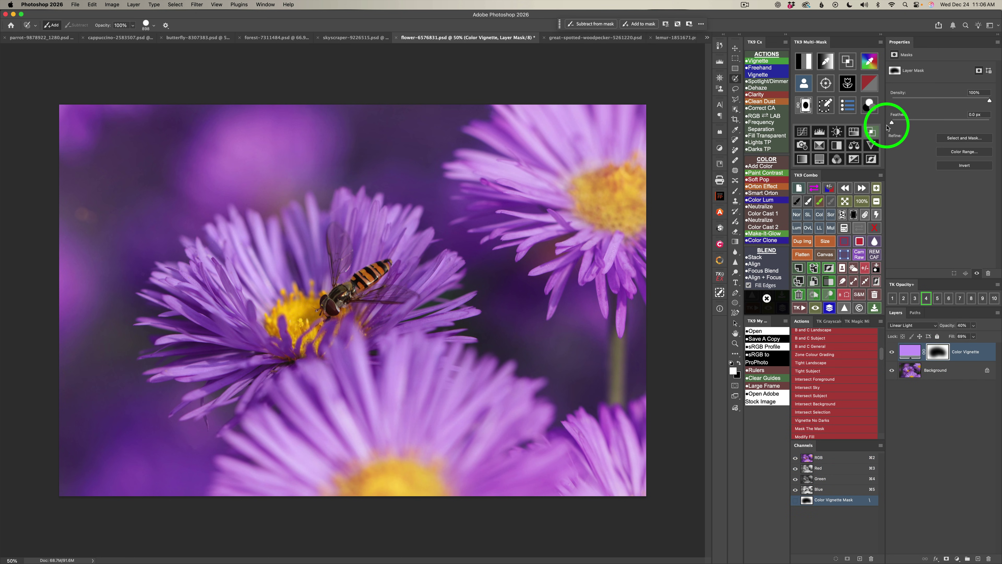
drag(893, 124, 986, 135)
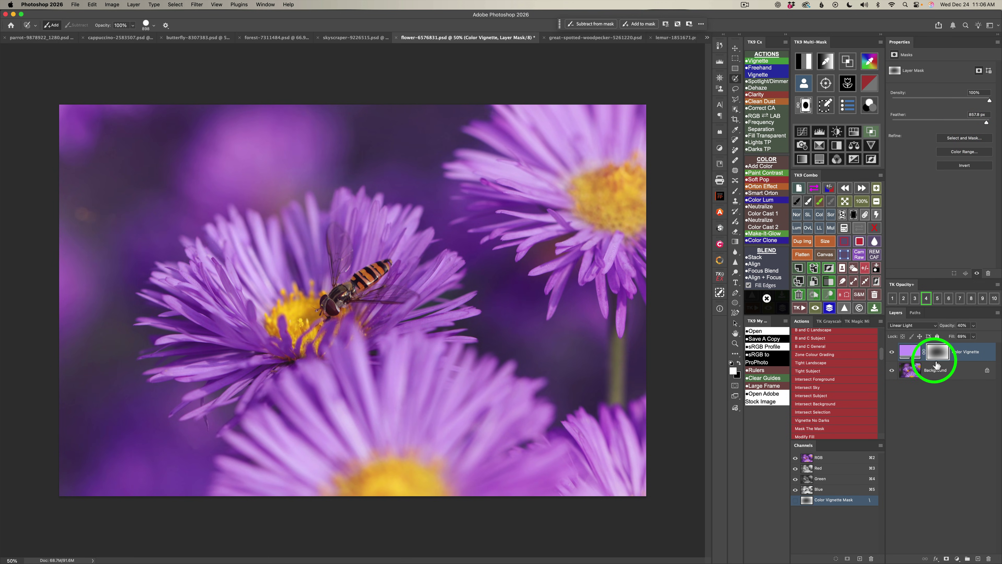
click(893, 353)
click(893, 353)
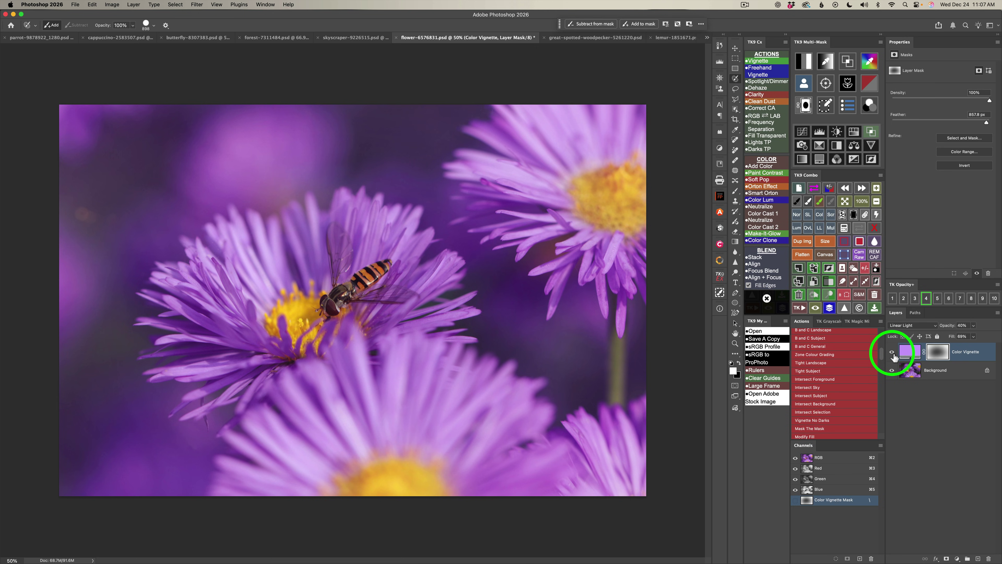
click(893, 353)
click(893, 353)
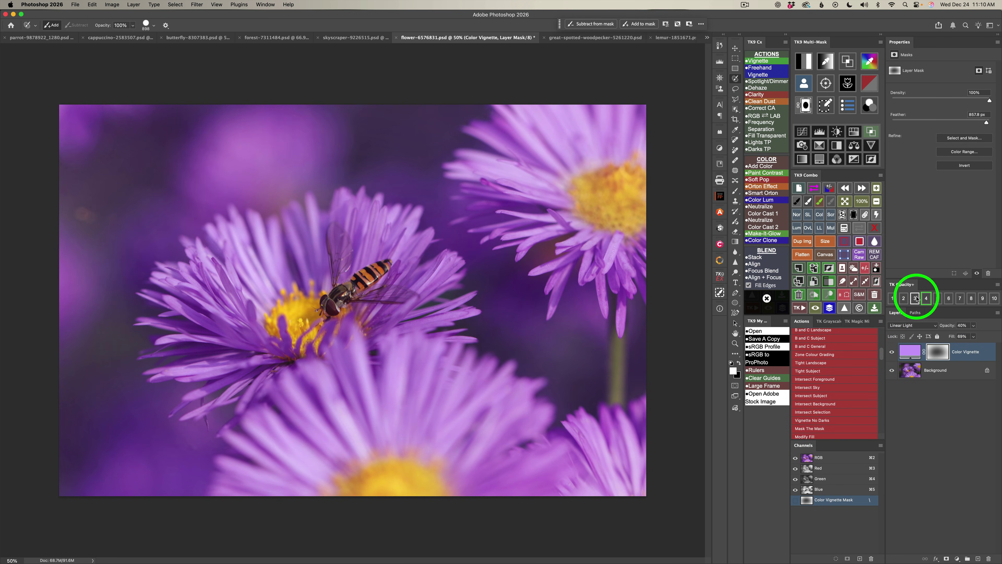
click(915, 299)
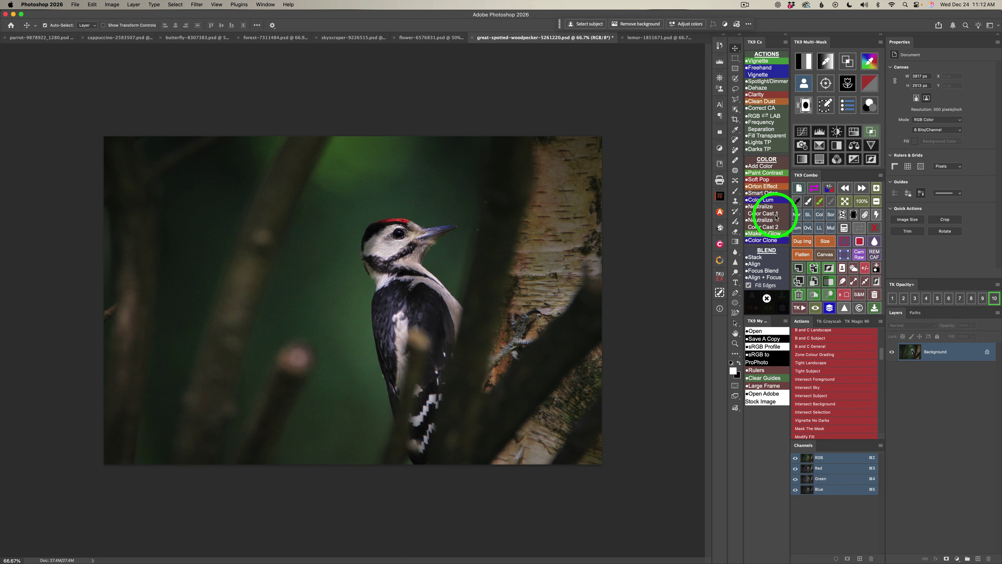
- Select the woodpecker as subject and add a Spotlight layer with the default mask blur, keeping it visible
click(843, 268)
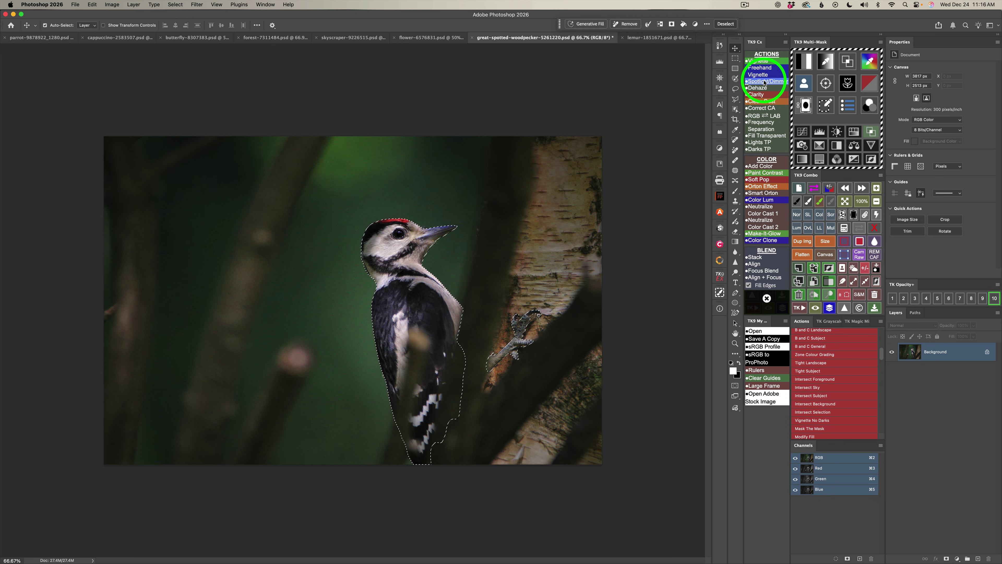
click(764, 82)
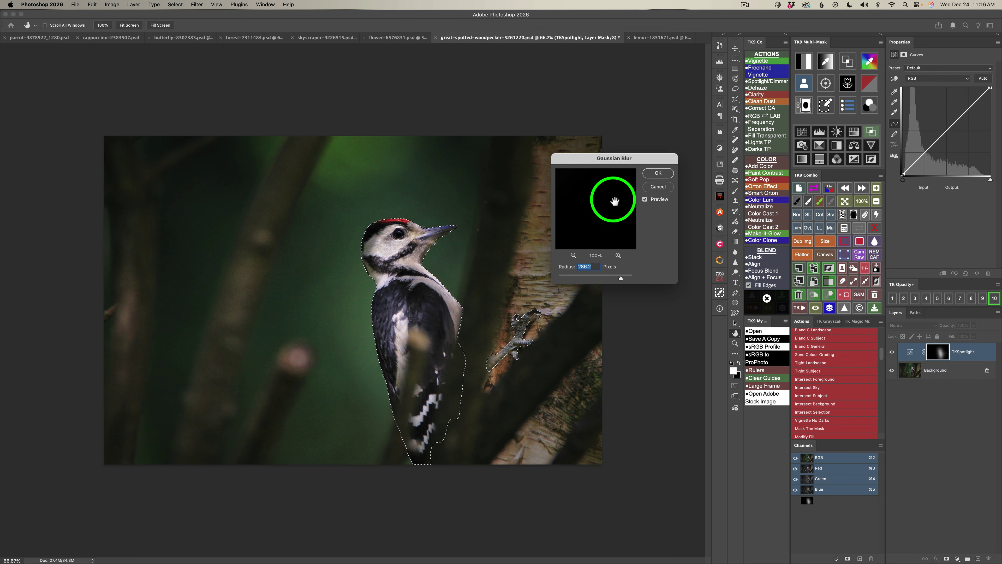
click(665, 173)
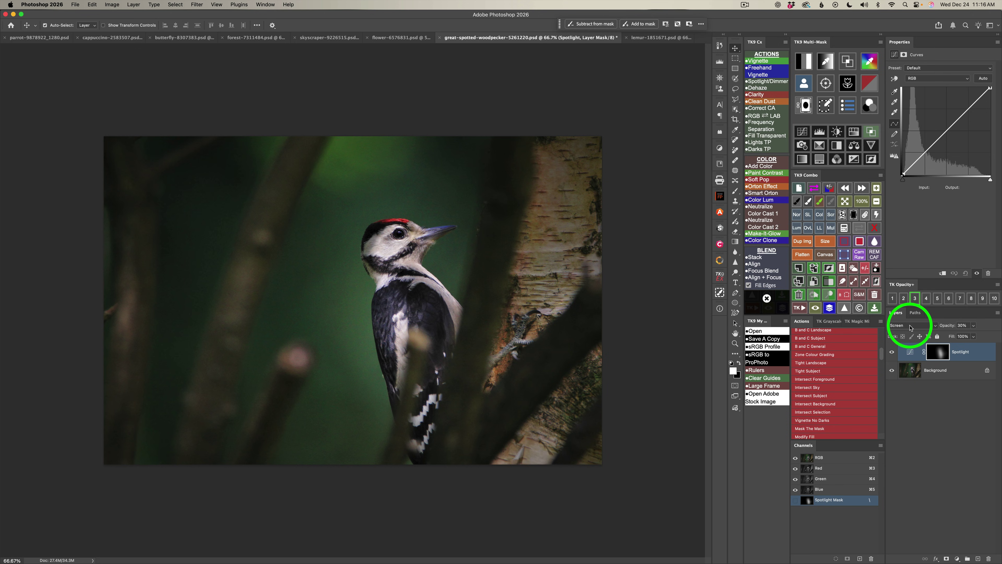
click(893, 352)
click(893, 354)
click(893, 354)
click(893, 354)
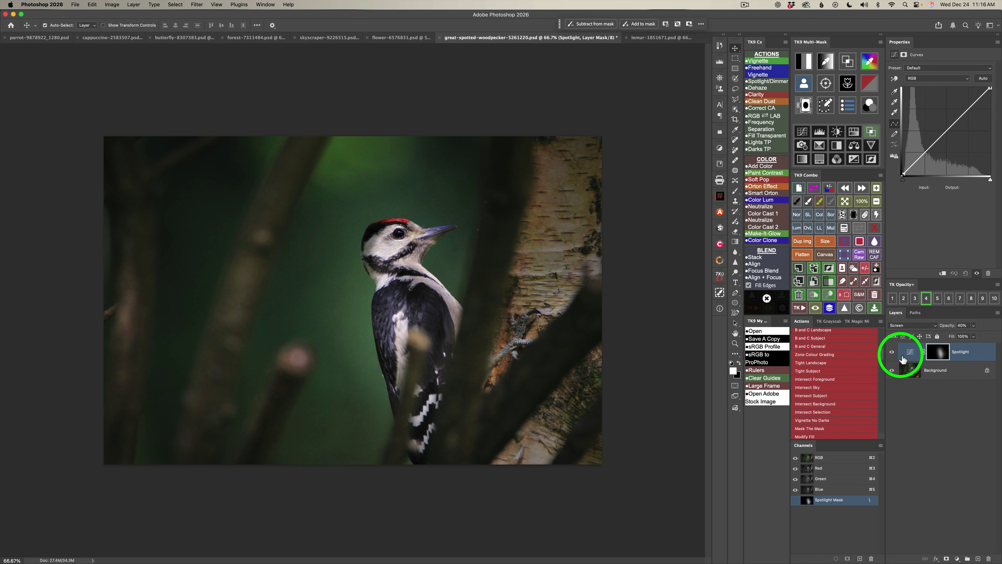
click(893, 352)
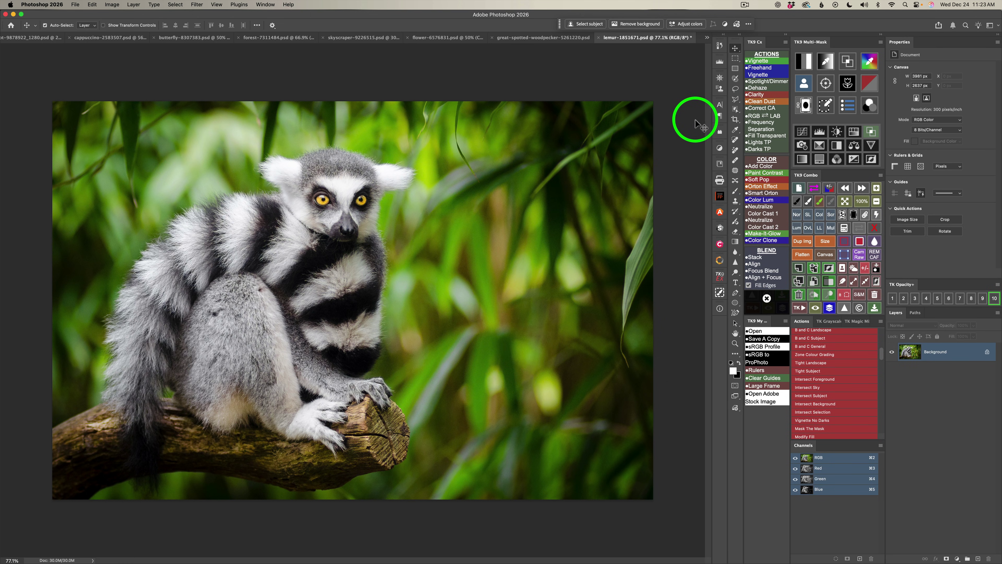
- Paint the lemur's background in Quick Mask with a smaller brush and launch Spotlight/Dimmer
mouse_move(212, 134)
mouse_down()
mouse_move(98, 181)
mouse_move(130, 202)
mouse_move(231, 112)
mouse_move(150, 148)
mouse_move(170, 130)
mouse_move(230, 167)
mouse_move(259, 129)
mouse_move(373, 119)
mouse_move(519, 139)
mouse_move(470, 151)
mouse_move(427, 146)
mouse_move(471, 169)
mouse_move(455, 208)
mouse_move(409, 222)
mouse_move(500, 220)
mouse_move(538, 259)
mouse_move(625, 206)
mouse_move(510, 249)
mouse_move(441, 251)
mouse_move(411, 269)
mouse_move(407, 325)
mouse_move(421, 350)
mouse_move(489, 304)
mouse_move(538, 311)
mouse_move(578, 286)
mouse_move(539, 323)
mouse_move(432, 366)
mouse_move(432, 389)
mouse_move(575, 351)
mouse_move(437, 395)
mouse_move(452, 441)
mouse_move(564, 402)
mouse_move(575, 451)
mouse_move(638, 492)
mouse_move(465, 501)
mouse_move(468, 481)
mouse_move(443, 515)
mouse_move(389, 535)
mouse_move(92, 532)
mouse_up()
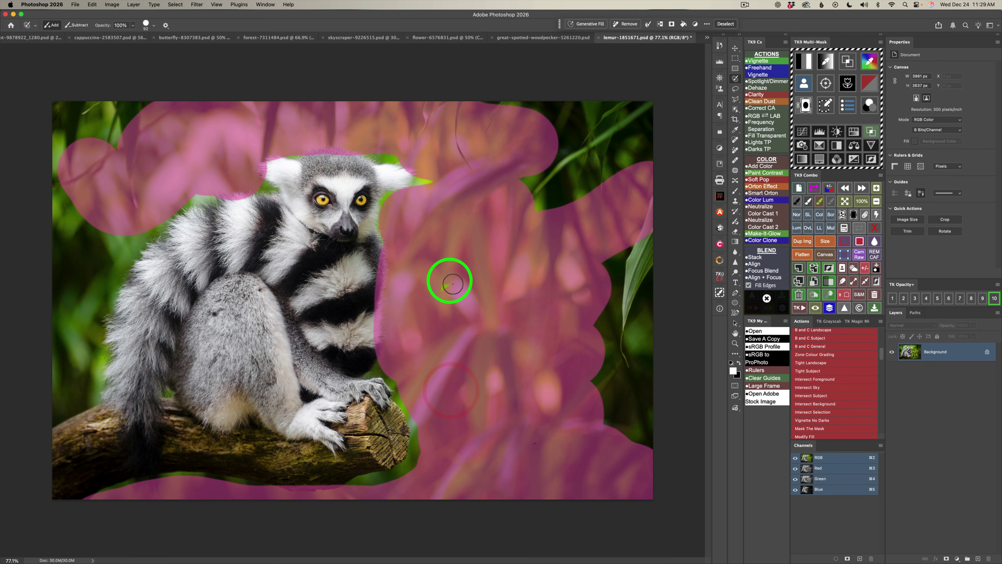
click(440, 291)
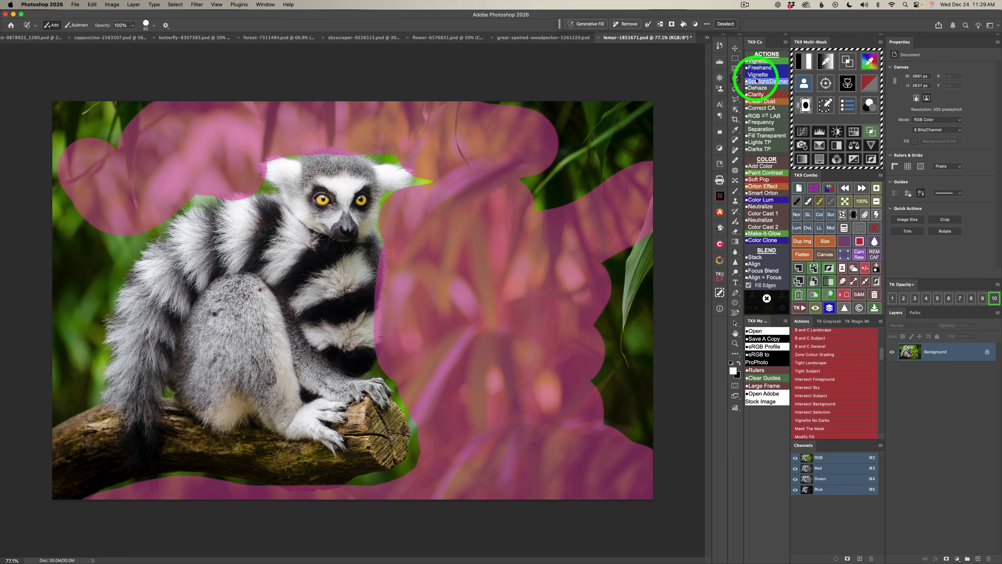
click(765, 83)
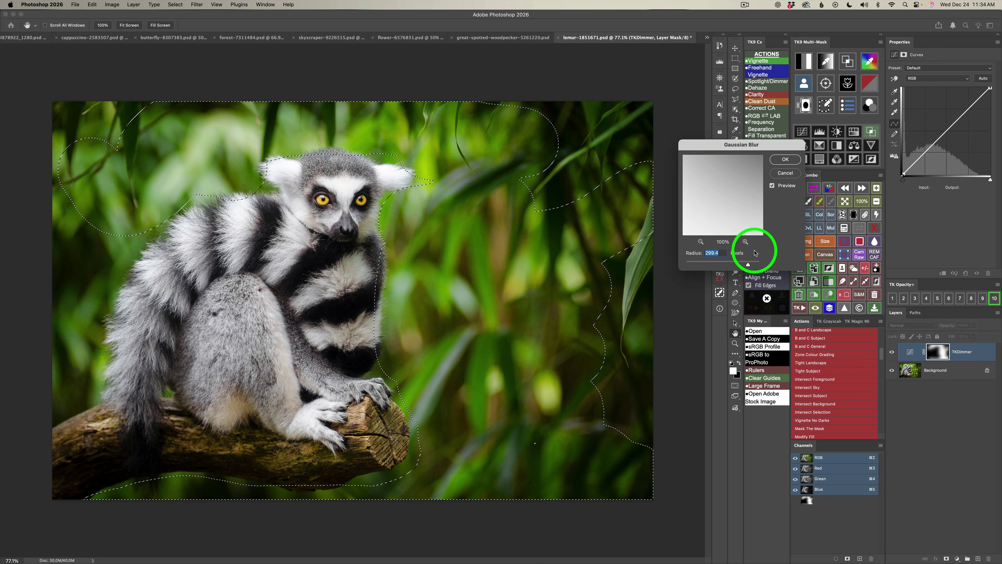
- Apply a smaller Gaussian Blur radius to the Dimmer mask and set the Dimmer opacity to 60%
drag(745, 265, 739, 265)
click(740, 265)
click(786, 160)
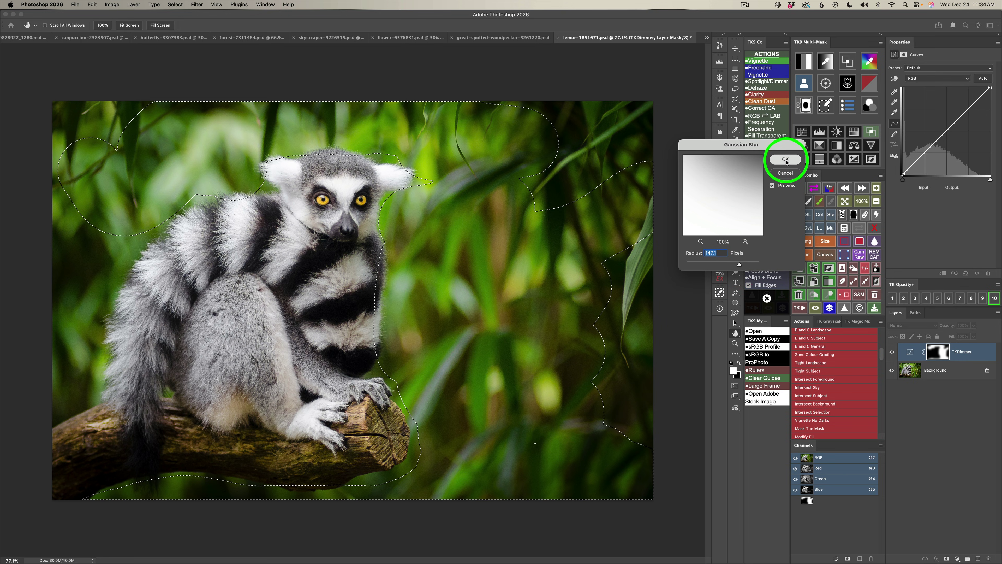
click(892, 353)
click(892, 352)
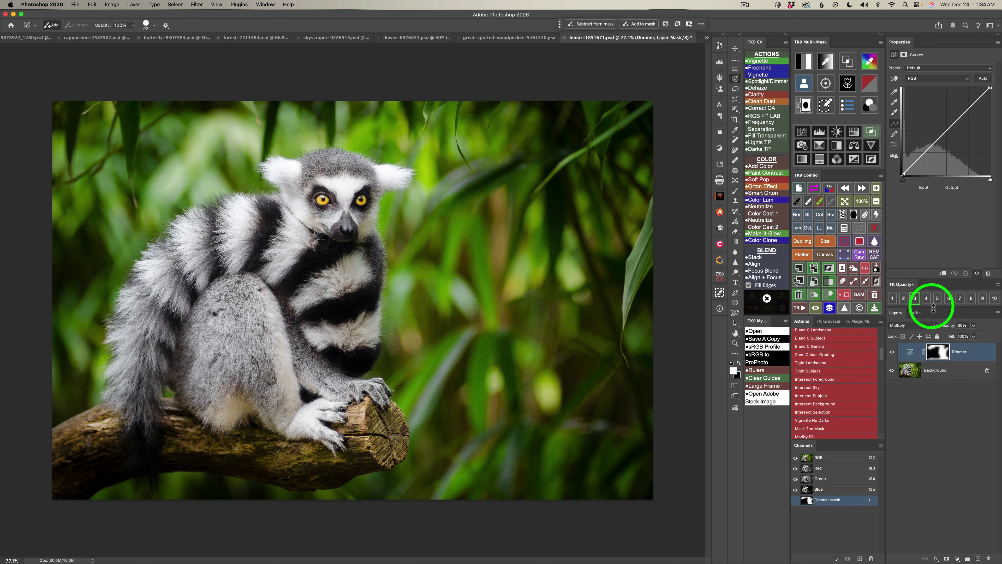
click(949, 300)
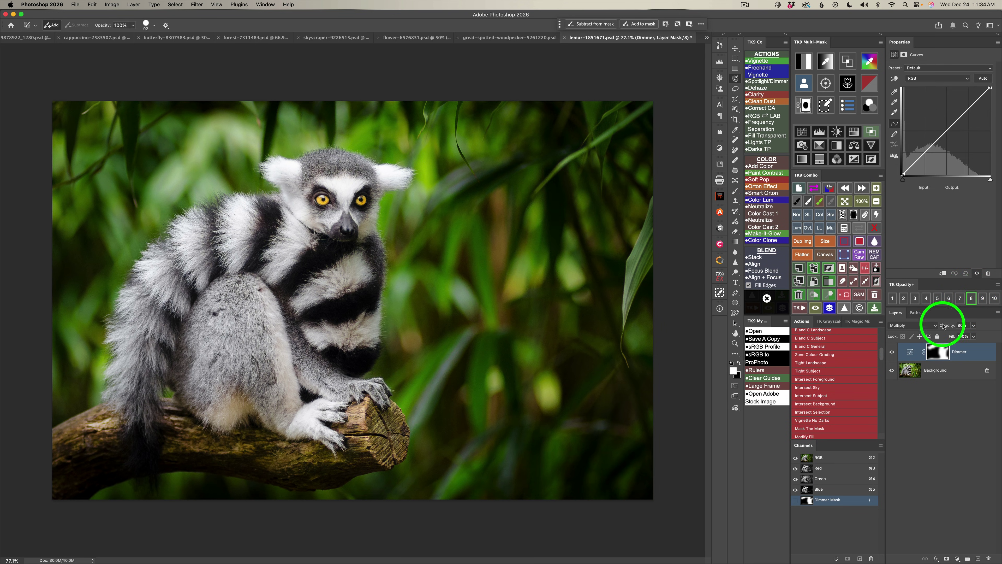
click(893, 352)
click(893, 352)
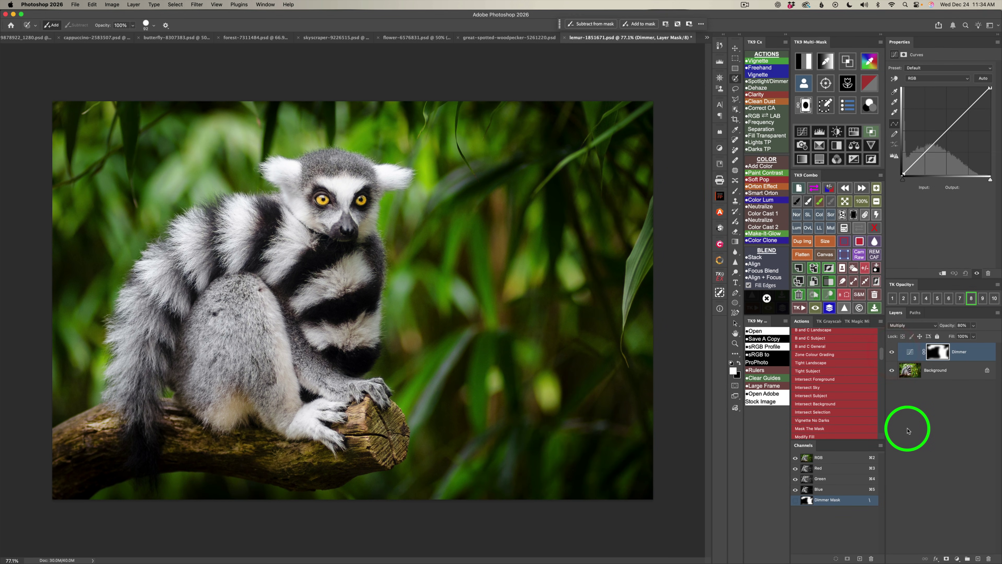